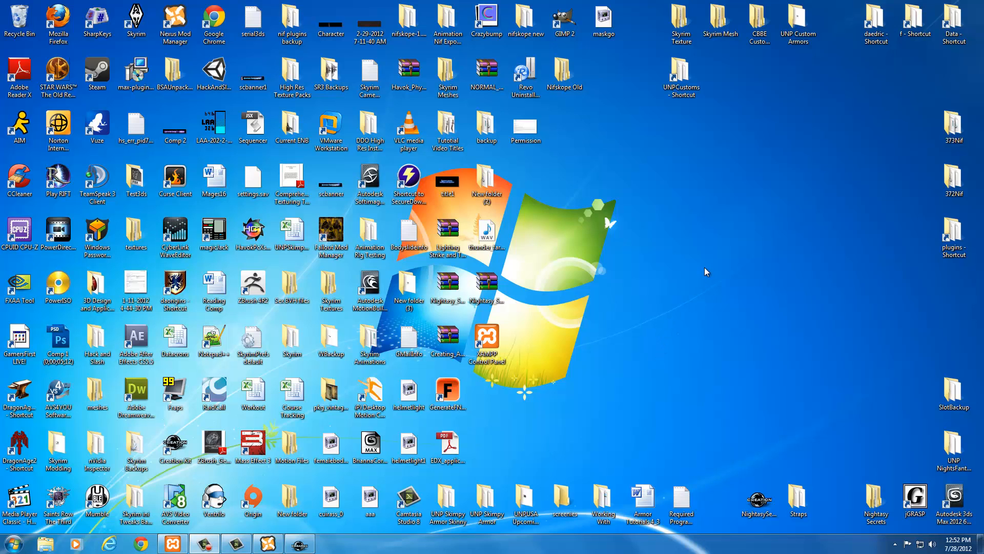
Open the daedric armor folder and the Skyrim Data folder in two windows placed side by side
{"action": "double_click", "coordinate": [879, 36]}
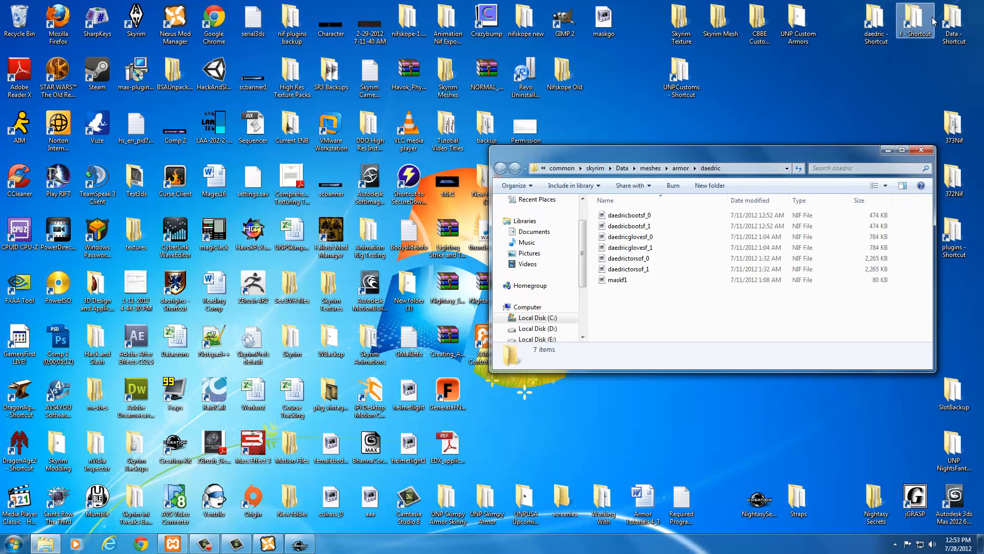
{"action": "double_click", "coordinate": [954, 21]}
{"action": "left_click_drag", "start_coordinate": [760, 163], "coordinate": [176, 153]}
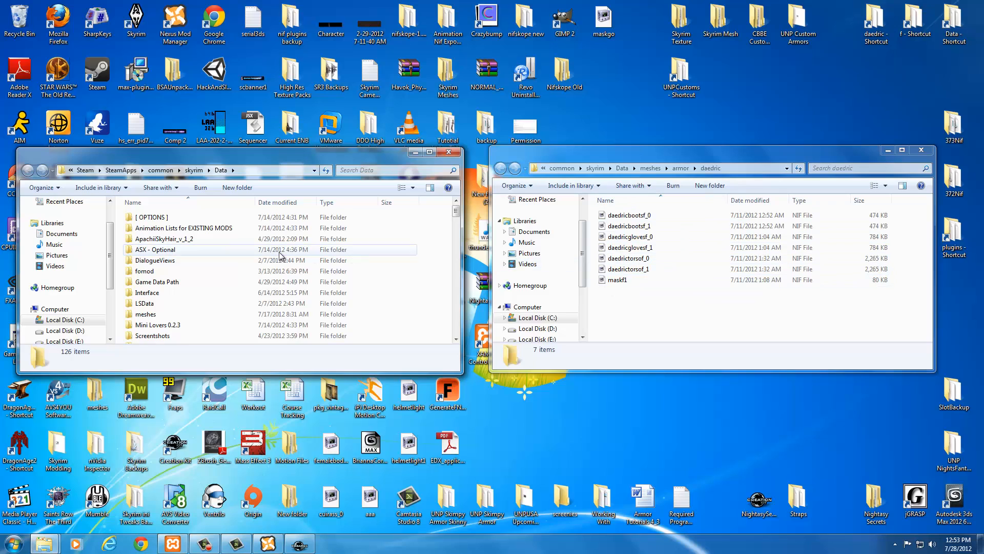
In the Data folder window, go to the meshes\armor folder and look through its subfolders
{"action": "left_click", "coordinate": [154, 317]}
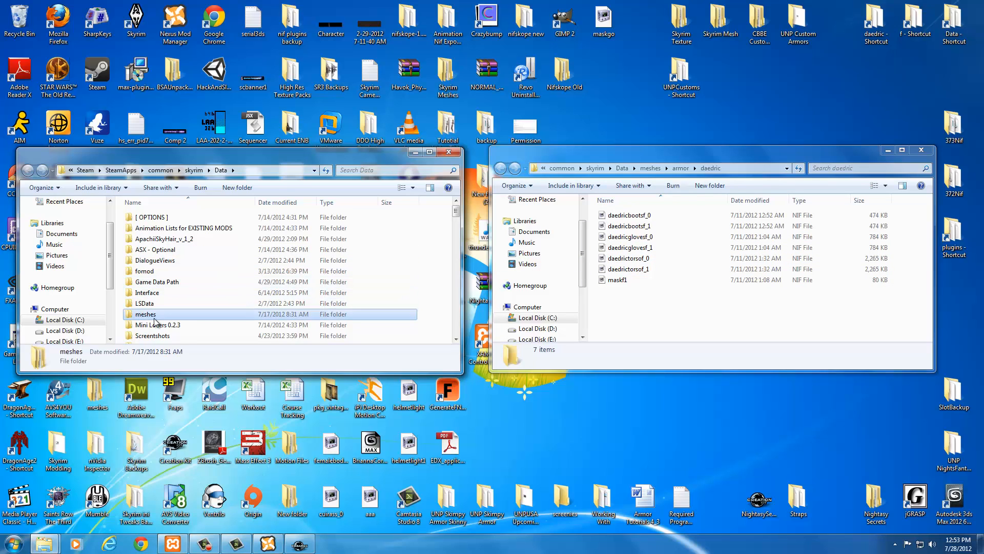
{"action": "double_click", "coordinate": [154, 316]}
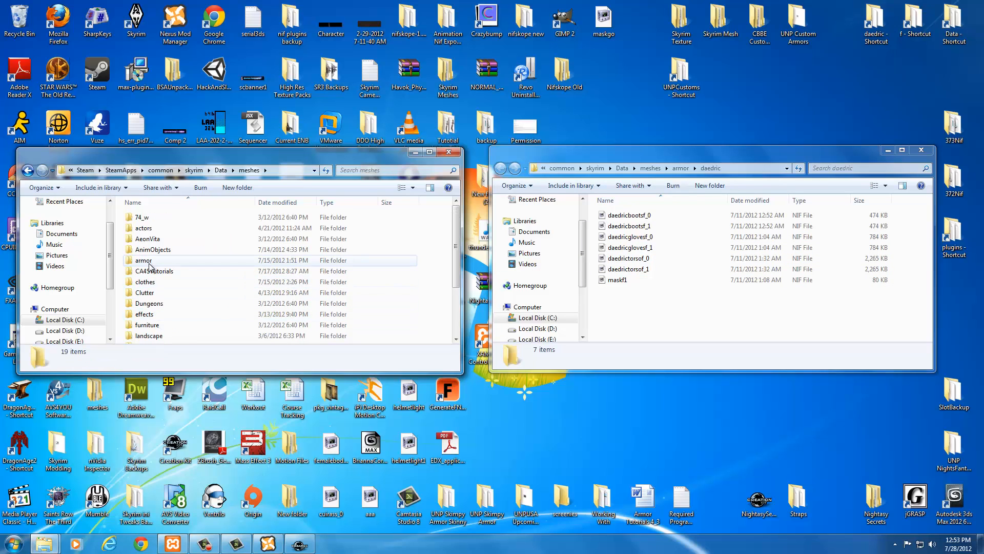
{"action": "double_click", "coordinate": [144, 261]}
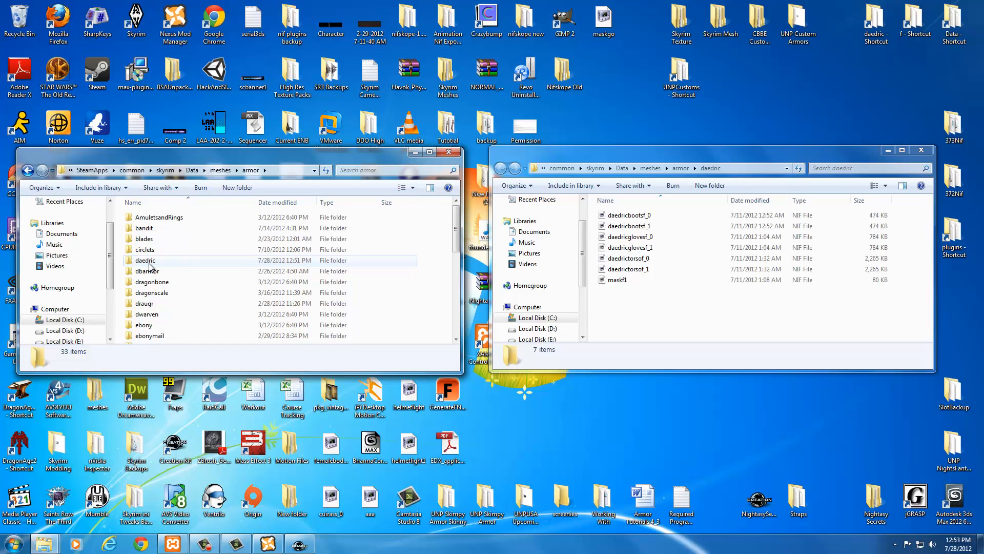
{"action": "scroll", "coordinate": [149, 265], "scroll_direction": "down", "scroll_amount": 7}
{"action": "scroll", "coordinate": [149, 266], "scroll_direction": "up", "scroll_amount": 7}
{"action": "scroll", "coordinate": [149, 266], "scroll_direction": "down", "scroll_amount": 7}
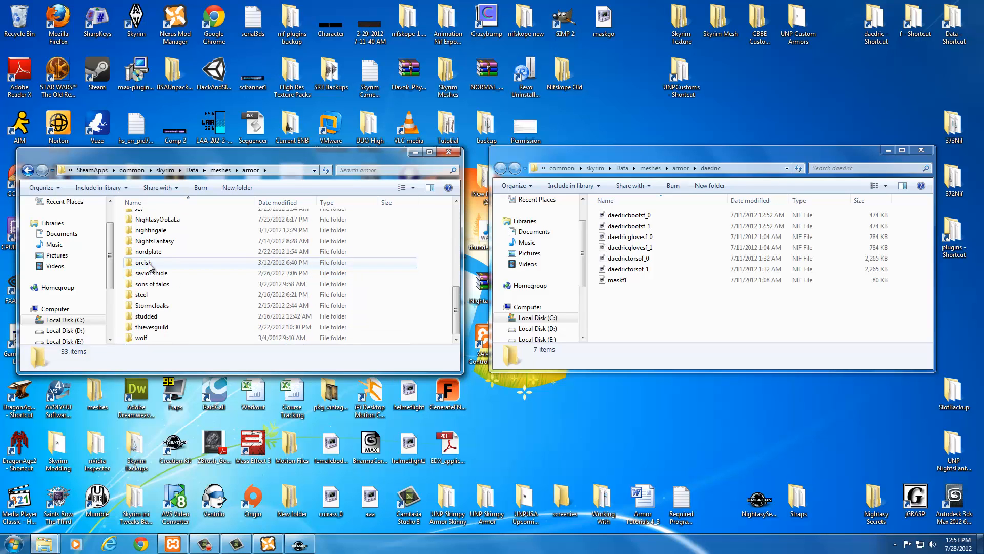
{"action": "scroll", "coordinate": [150, 265], "scroll_direction": "up", "scroll_amount": 7}
Create a folder named 1Nightasy inside meshes\armor and open it
{"action": "right_click", "coordinate": [433, 277]}
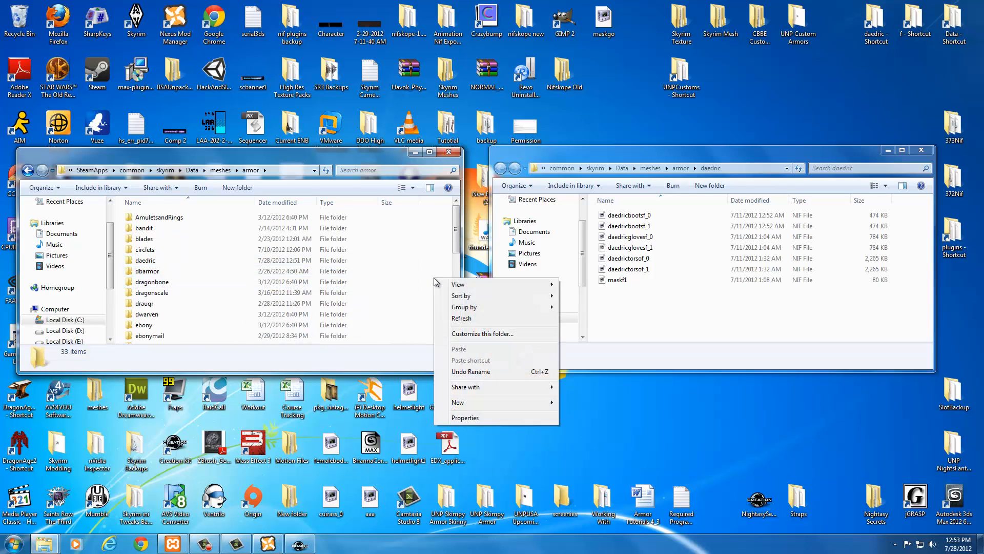
{"action": "mouse_move", "coordinate": [461, 402]}
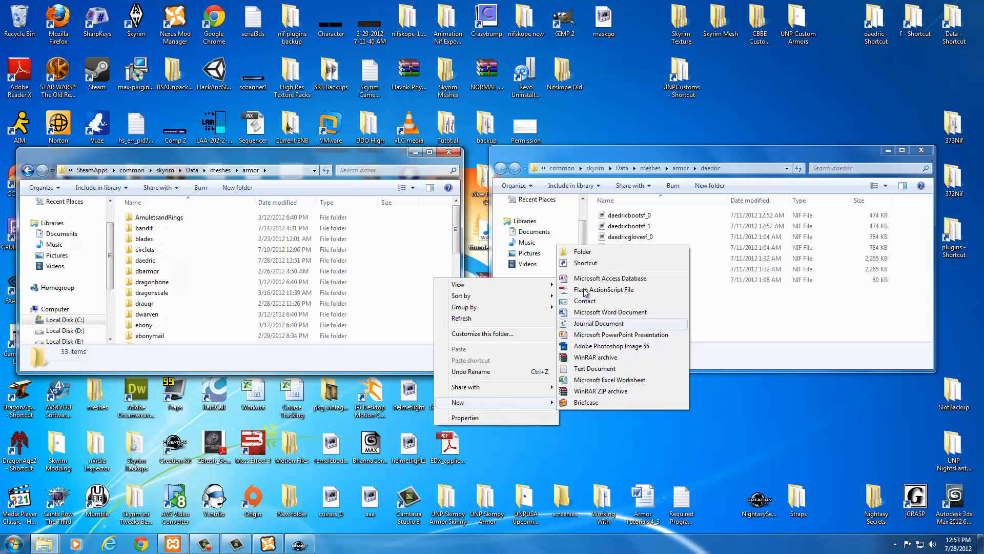
{"action": "left_click", "coordinate": [584, 251]}
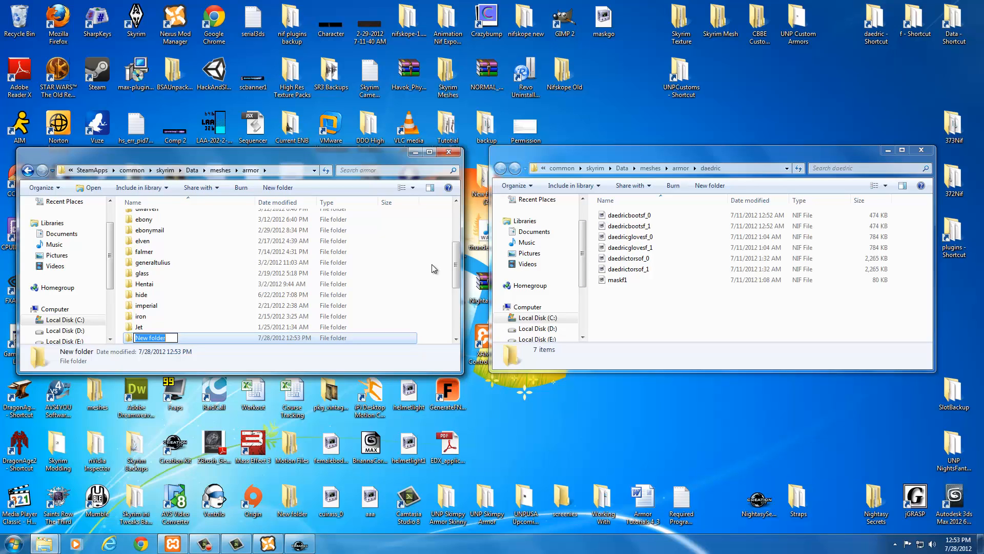
{"action": "type", "text": "1Nightasy"}
{"action": "key", "text": "Return"}
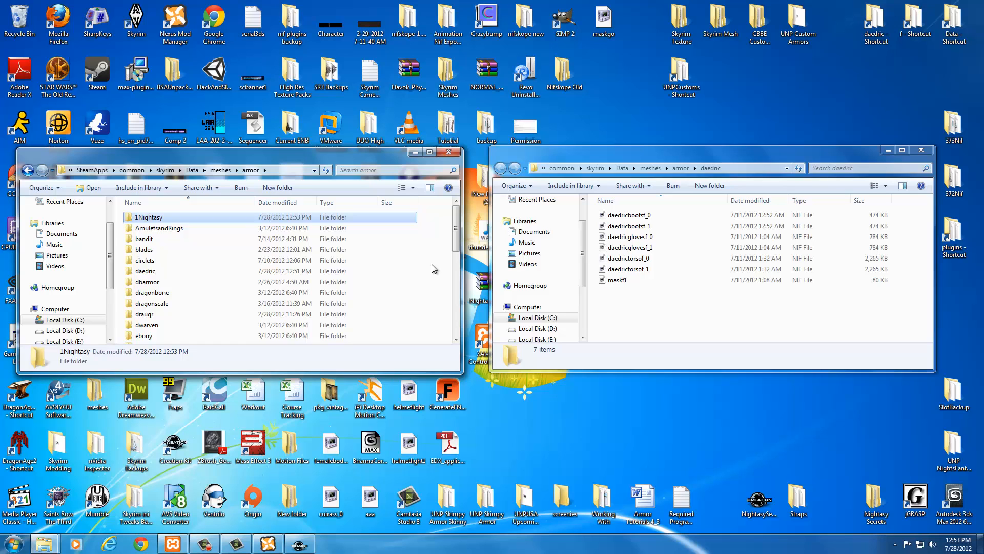
{"action": "key", "text": "Return"}
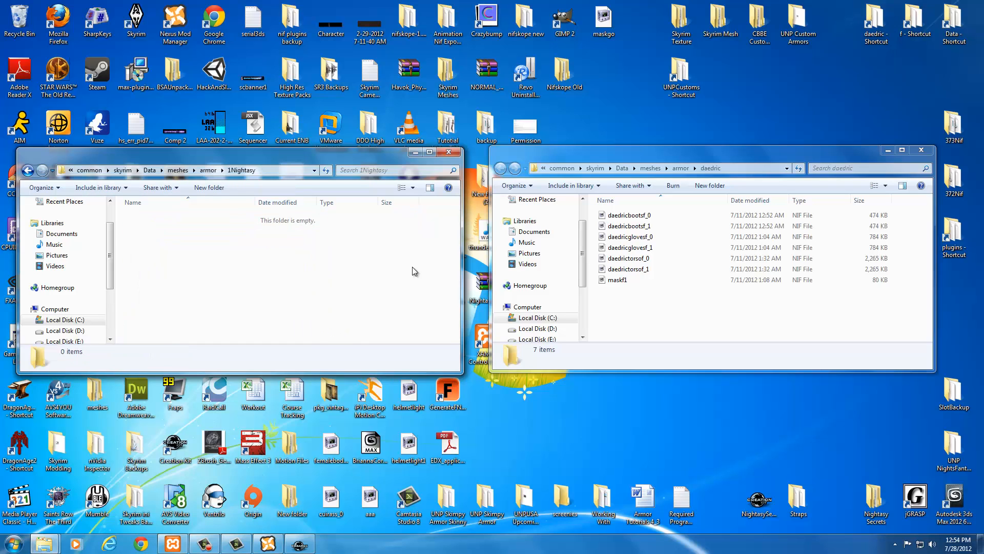
{"action": "right_click", "coordinate": [179, 243]}
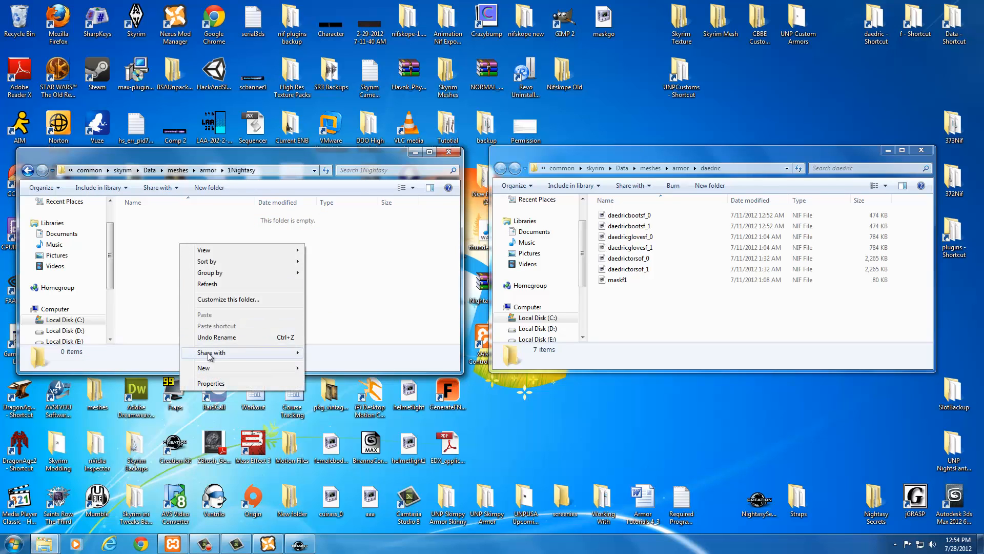
{"action": "mouse_move", "coordinate": [214, 369]}
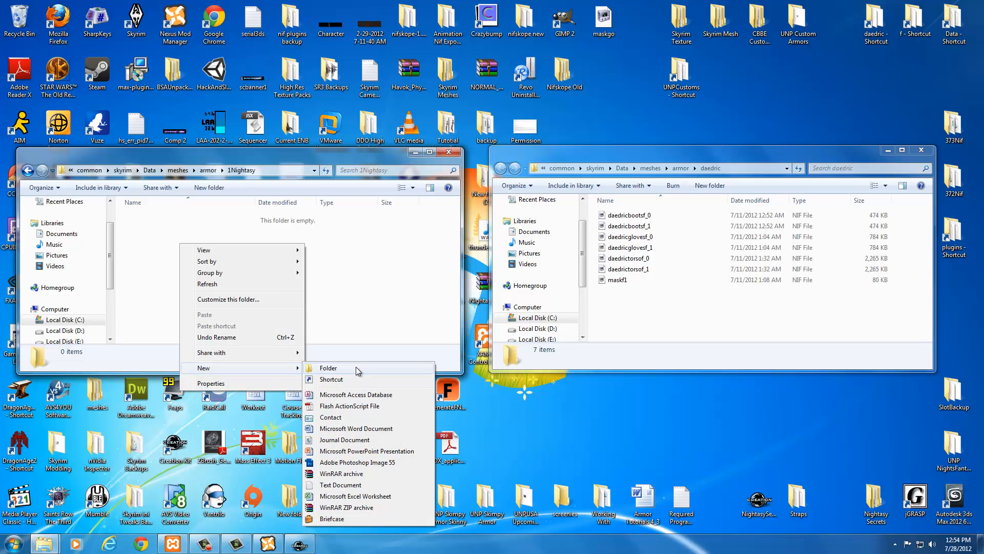
{"action": "left_click", "coordinate": [328, 368]}
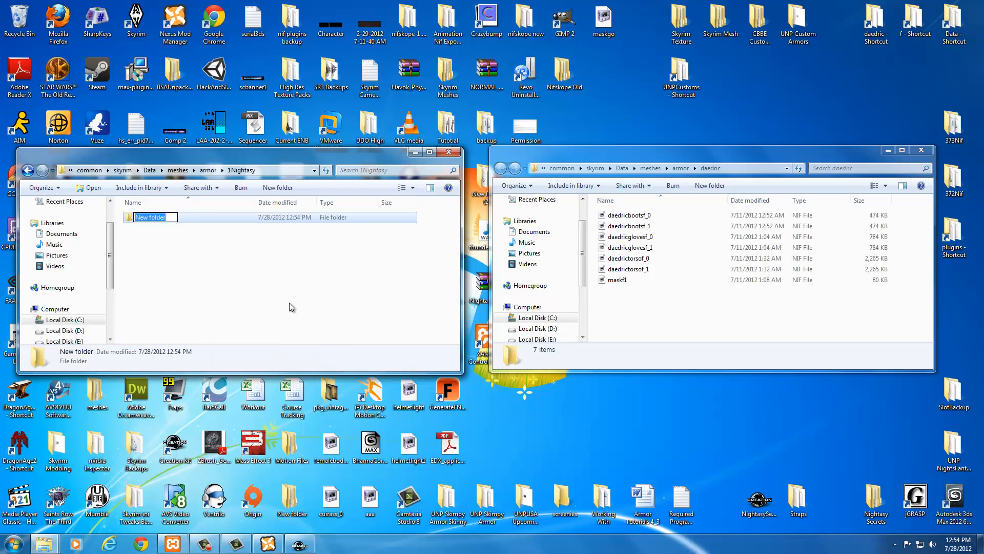
{"action": "left_click", "coordinate": [217, 262]}
{"action": "left_click", "coordinate": [155, 217]}
{"action": "key", "text": "Delete"}
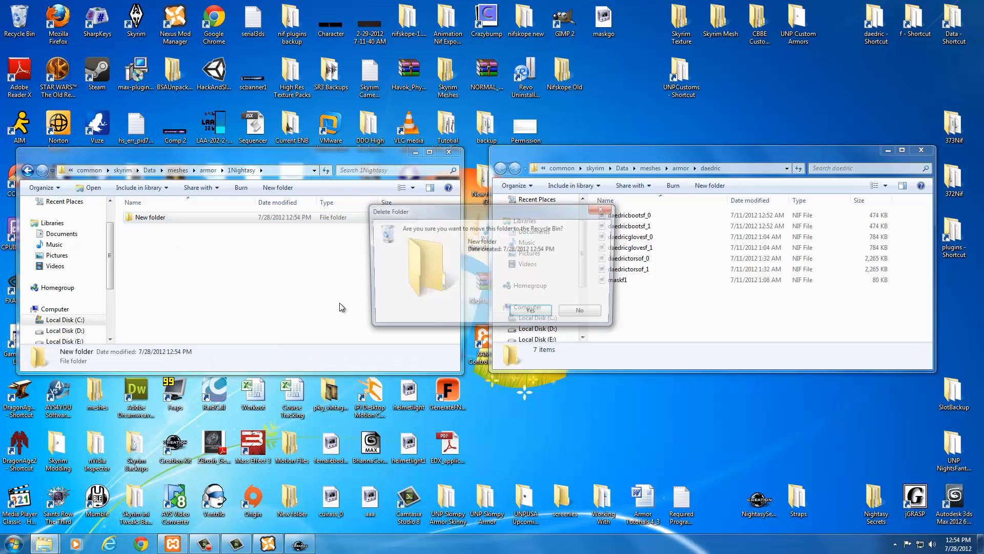
{"action": "left_click", "coordinate": [524, 316]}
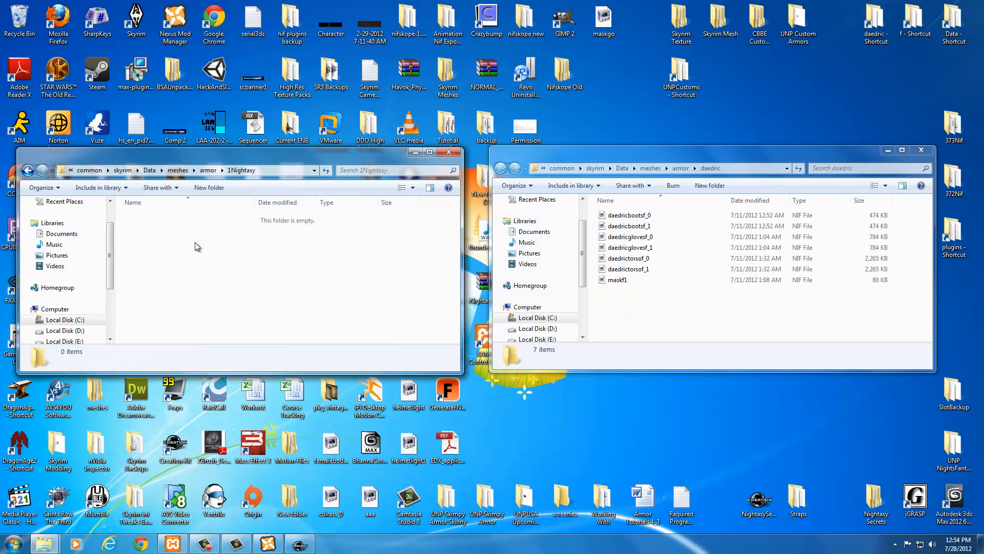
Copy all seven NIF files from the daedric folder into the 1Nightasy folder
{"action": "left_click_drag", "start_coordinate": [620, 303], "coordinate": [626, 209]}
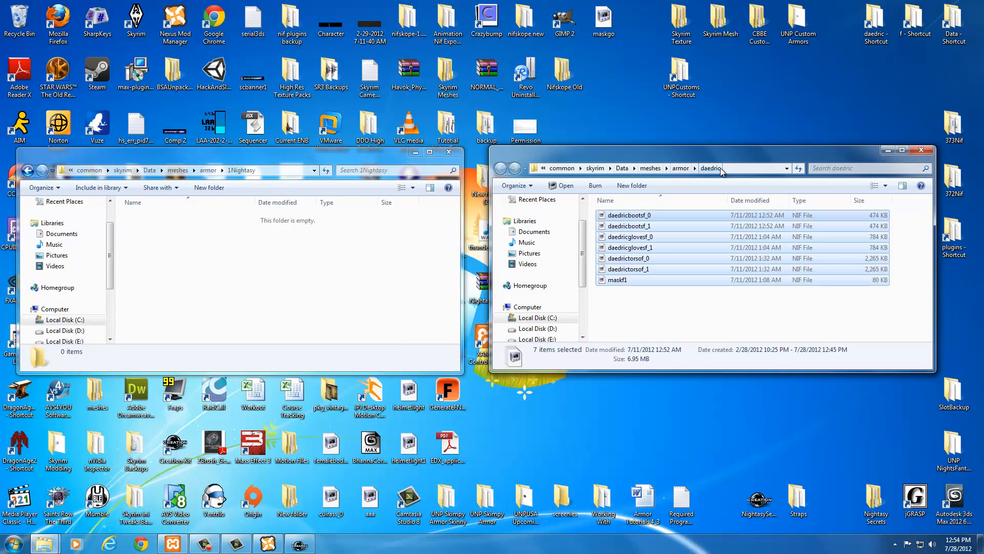
{"action": "left_click", "coordinate": [290, 269]}
{"action": "key", "text": "ctrl+v"}
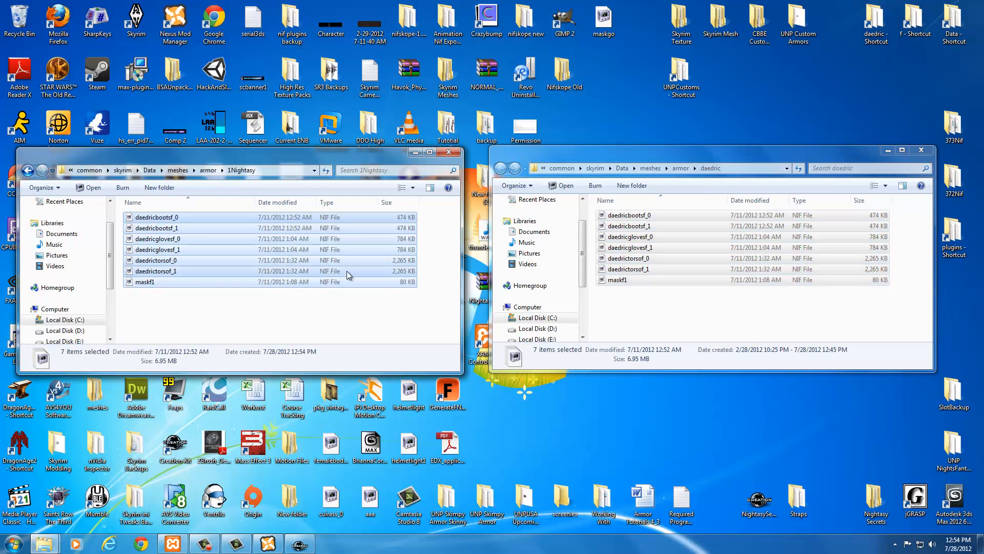
Browse from the daedric folder to meshes\CA4STutorials\Mask and look at the Mask NIF file
{"action": "left_click", "coordinate": [632, 286]}
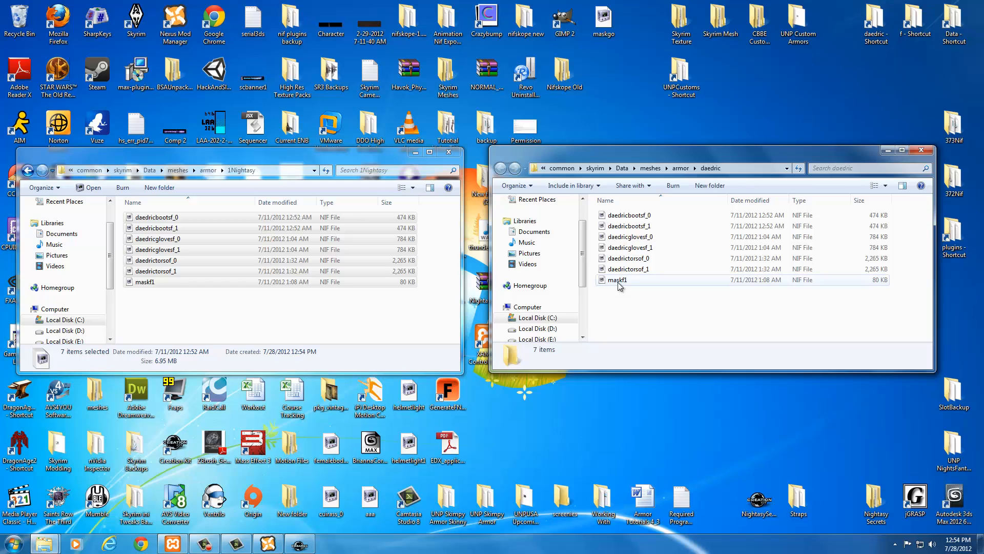
{"action": "key", "text": "BackSpace"}
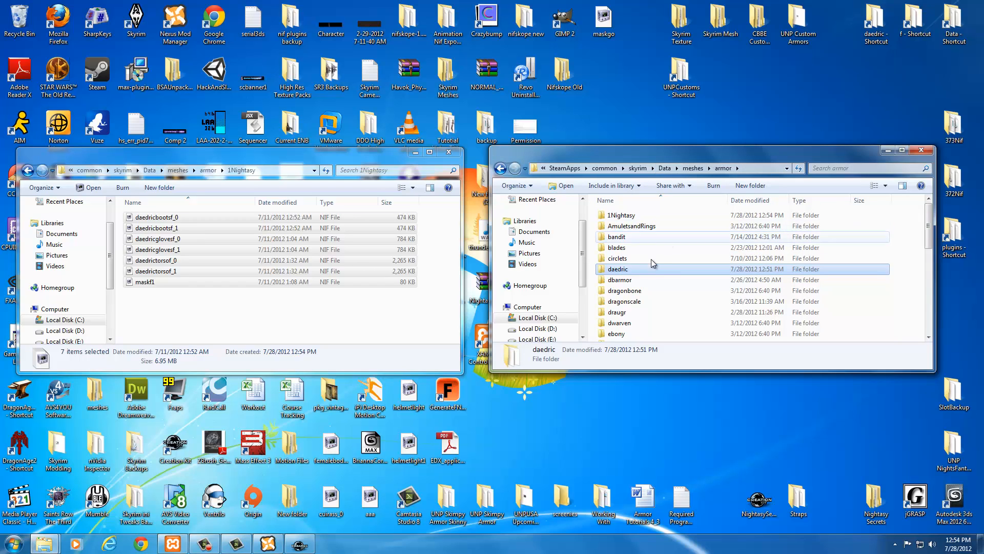
{"action": "scroll", "coordinate": [648, 274], "scroll_direction": "down", "scroll_amount": 7}
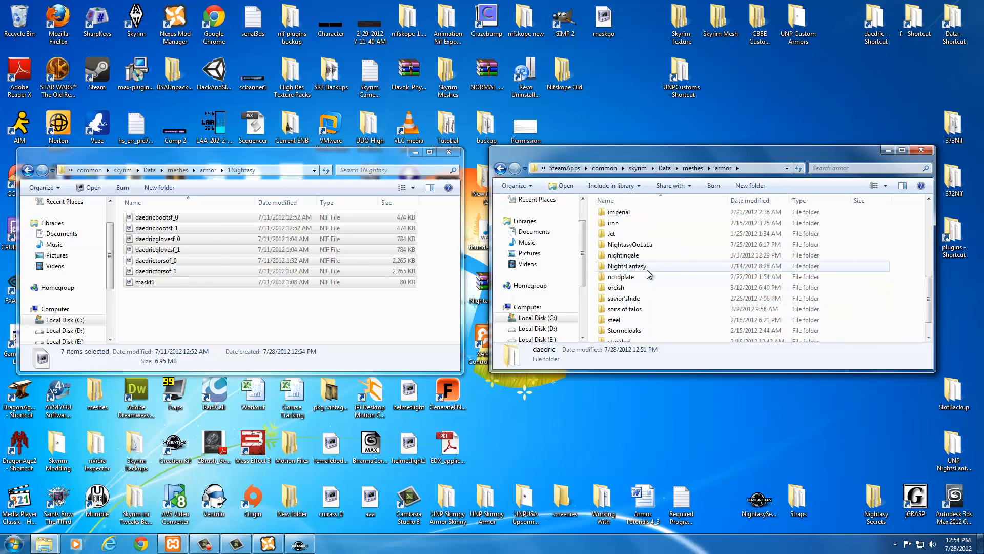
{"action": "scroll", "coordinate": [647, 270], "scroll_direction": "up", "scroll_amount": 6}
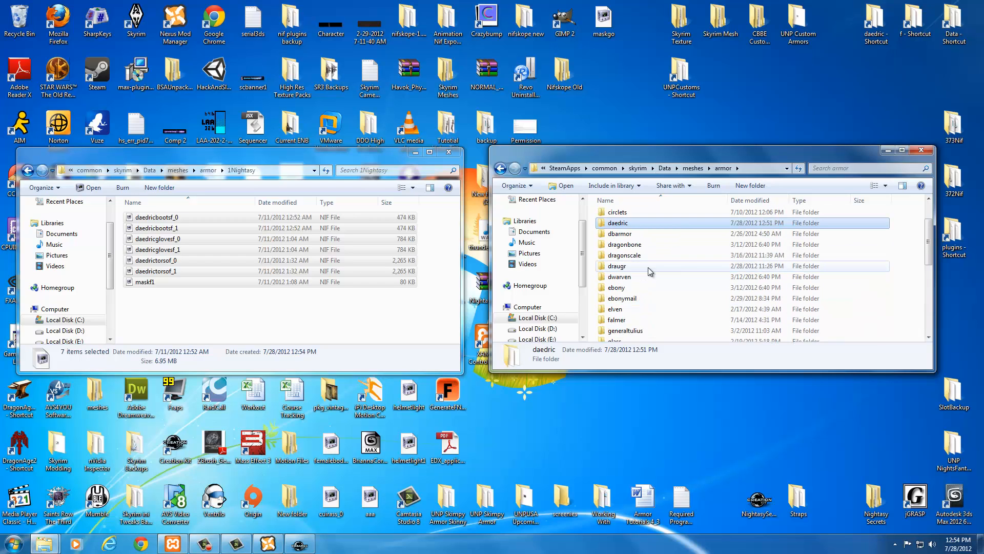
{"action": "key", "text": "BackSpace"}
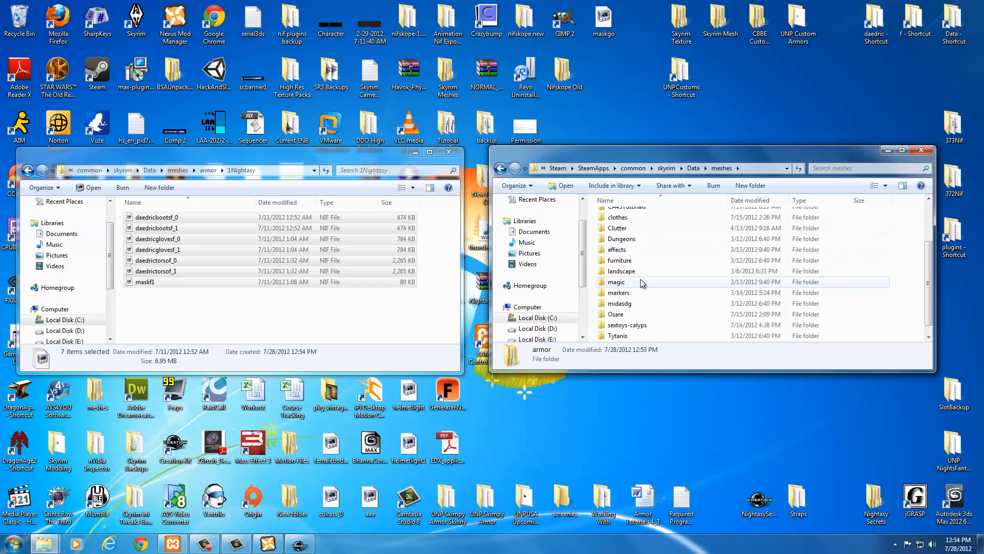
{"action": "scroll", "coordinate": [641, 279], "scroll_direction": "up", "scroll_amount": 3}
{"action": "scroll", "coordinate": [639, 279], "scroll_direction": "down", "scroll_amount": 1}
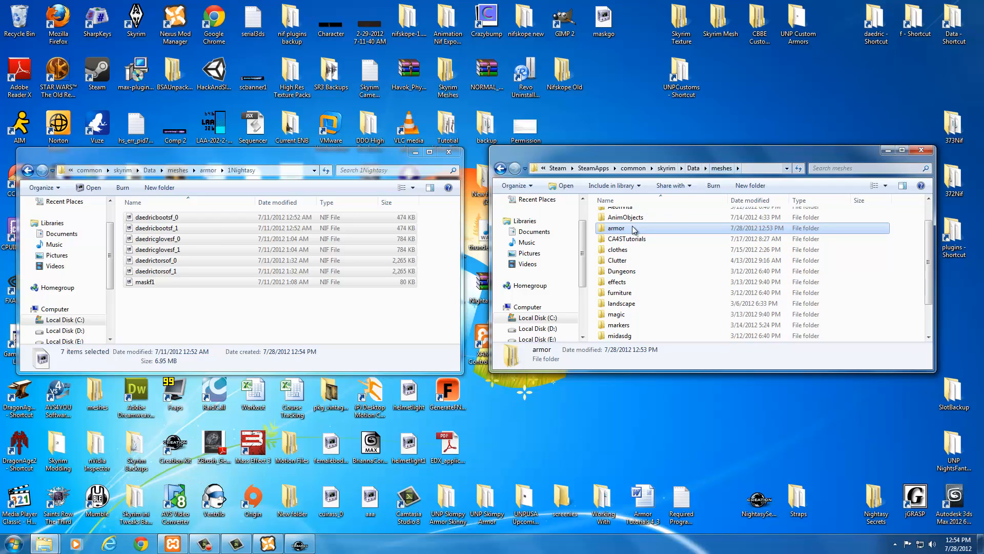
{"action": "double_click", "coordinate": [625, 239]}
{"action": "left_click", "coordinate": [618, 216]}
{"action": "double_click", "coordinate": [618, 215]}
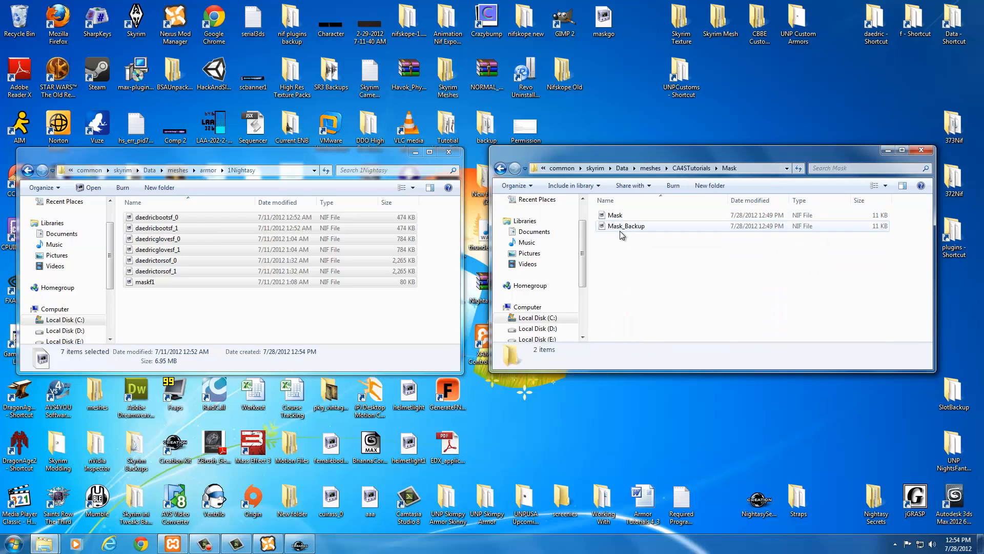
{"action": "left_click", "coordinate": [643, 219]}
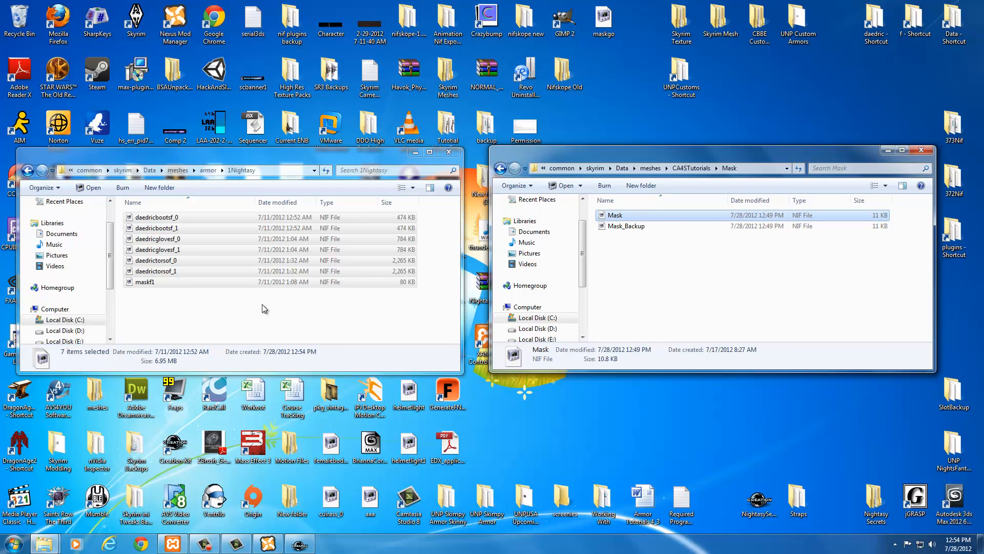
{"action": "left_click", "coordinate": [177, 306]}
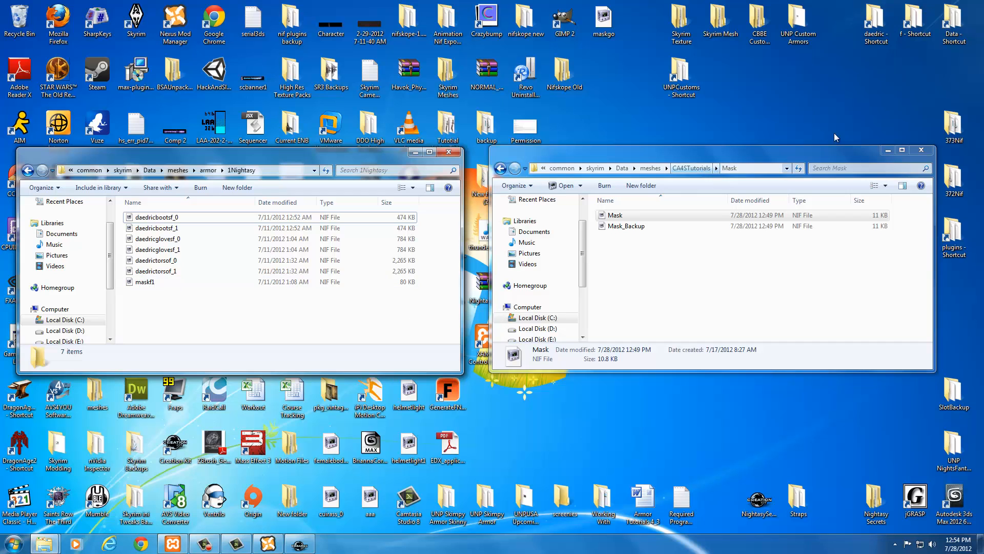
Open the armor\hide\f folder and copy its helmetlight NIF file into the 1Nightasy folder
{"action": "double_click", "coordinate": [915, 20]}
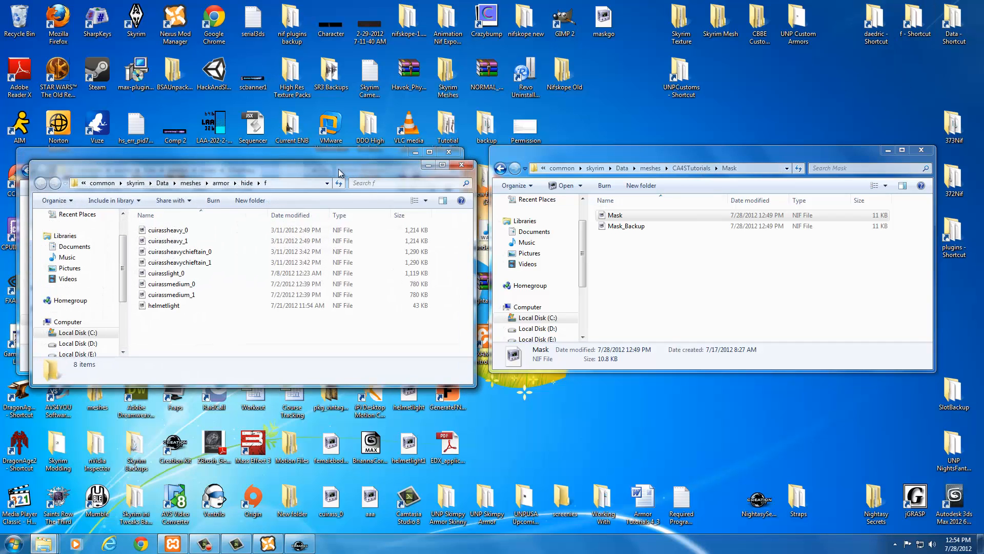
{"action": "left_click_drag", "start_coordinate": [324, 169], "coordinate": [800, 177]}
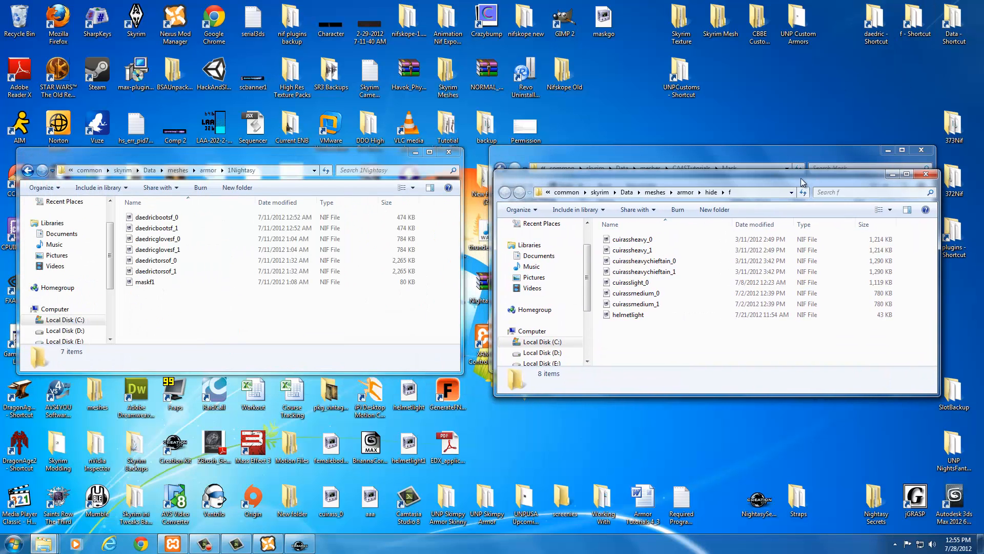
{"action": "left_click", "coordinate": [629, 316]}
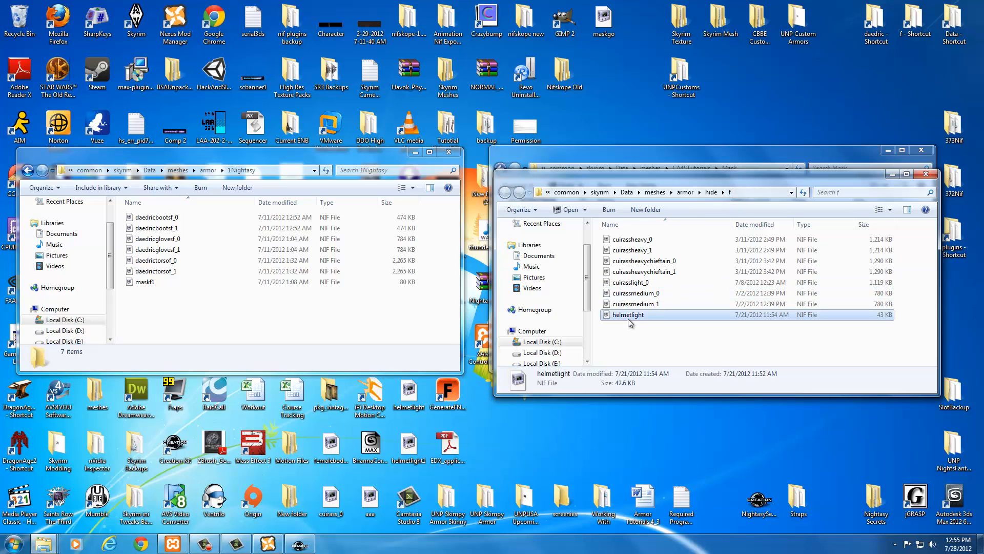
{"action": "left_click", "coordinate": [303, 312]}
{"action": "key", "text": "ctrl+v"}
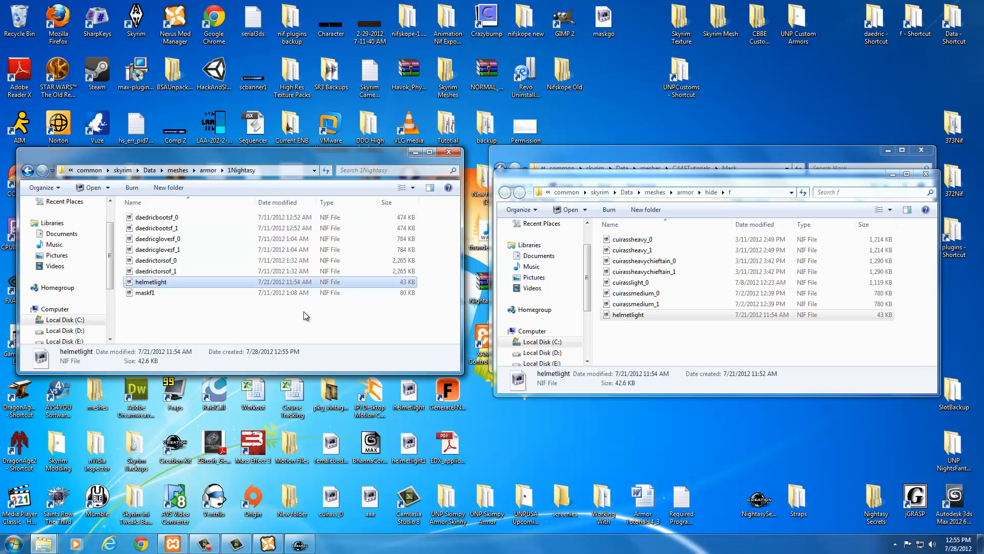
{"action": "left_click", "coordinate": [303, 312]}
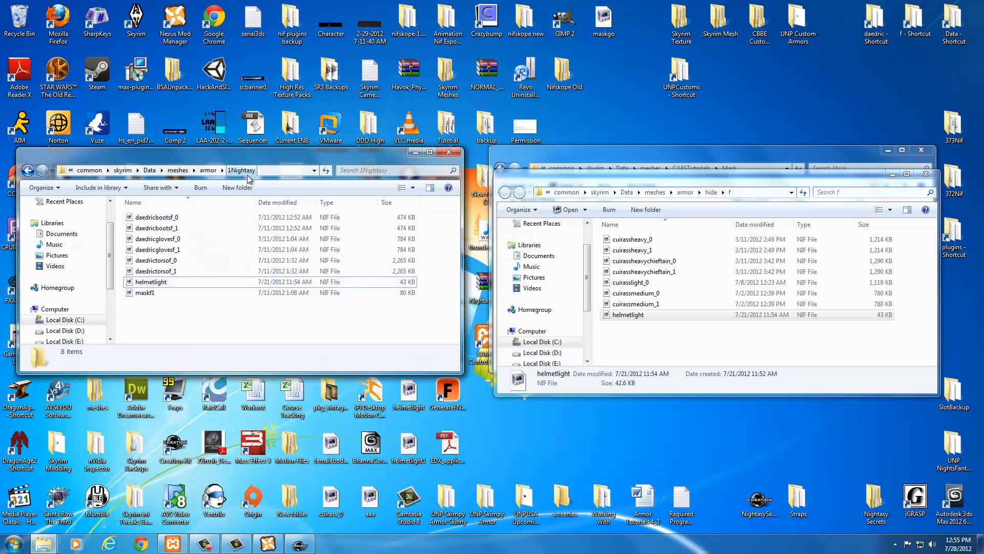
Close the f and Mask folder windows and move the 1Nightasy window to the middle of the desktop
{"action": "left_click", "coordinate": [925, 174]}
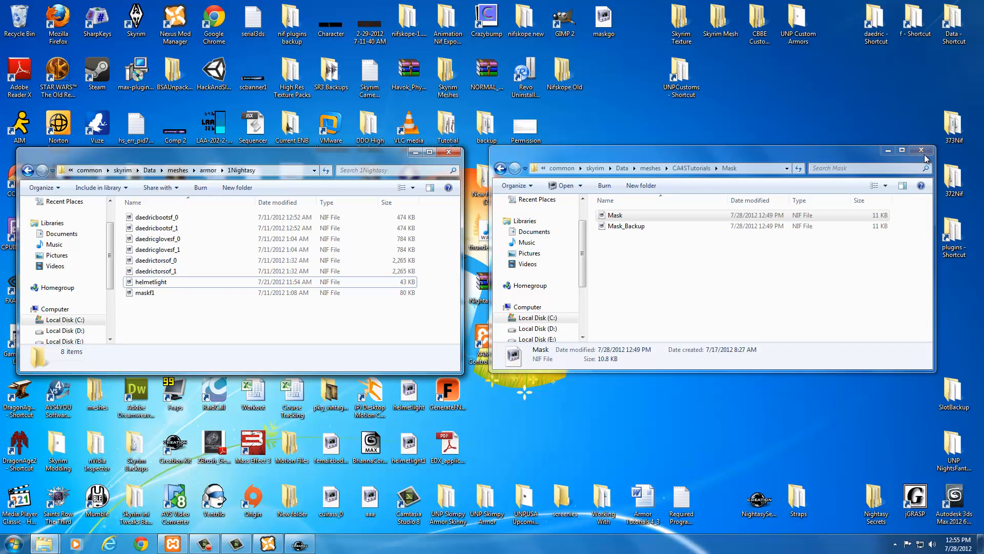
{"action": "left_click", "coordinate": [921, 150]}
{"action": "left_click_drag", "start_coordinate": [369, 154], "coordinate": [655, 158]}
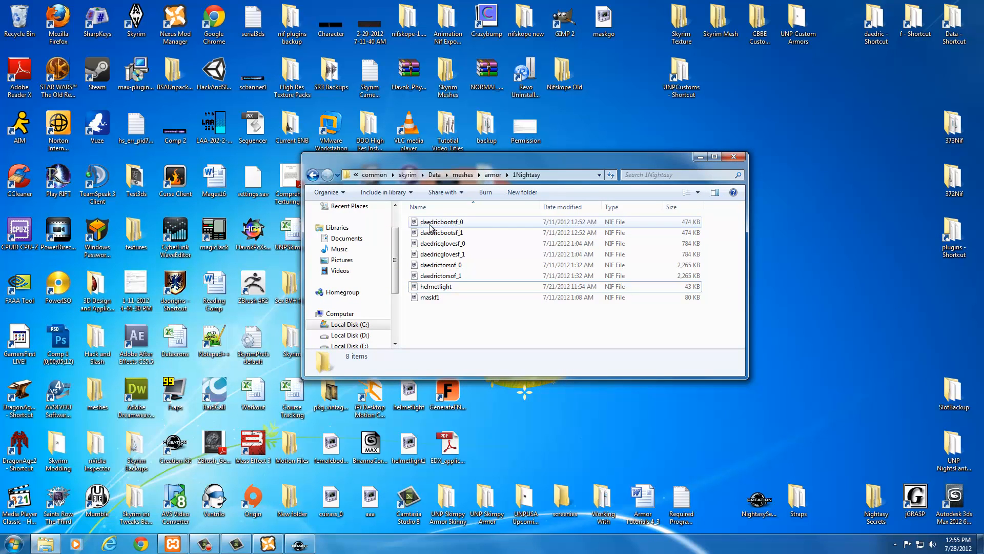
Rename the daedricbootsf_0 file in the 1Nightasy folder as bootsf_0
{"action": "right_click", "coordinate": [447, 224]}
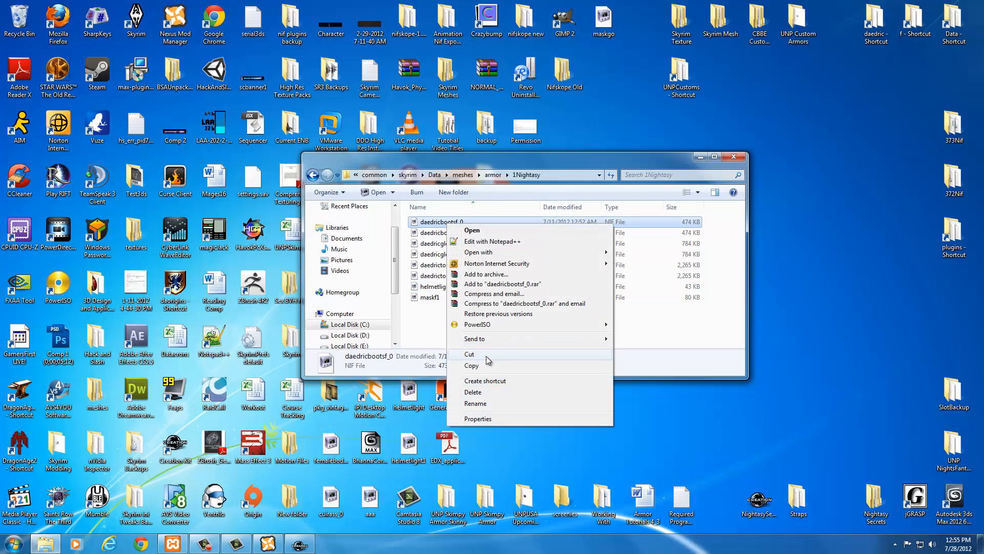
{"action": "left_click", "coordinate": [482, 403]}
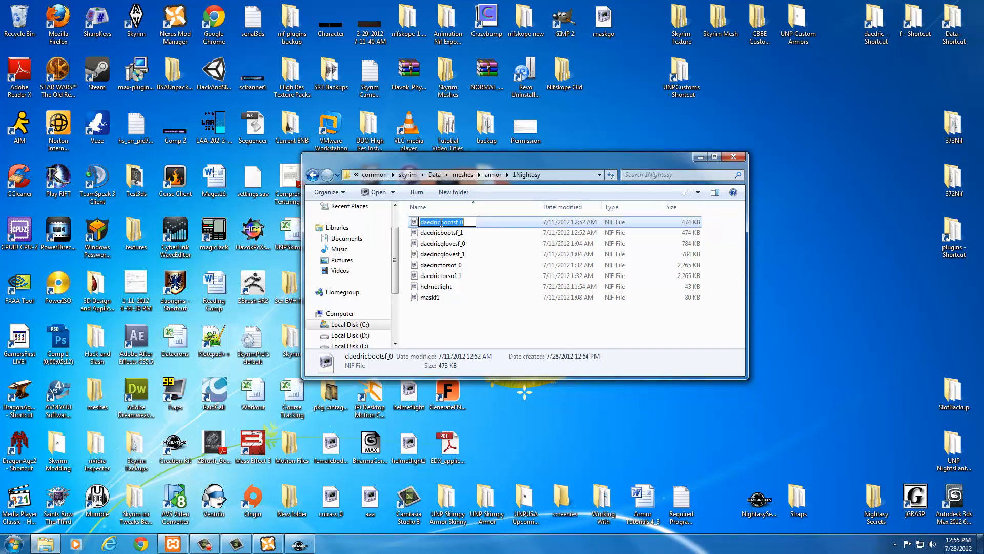
{"action": "left_click_drag", "start_coordinate": [441, 222], "coordinate": [402, 223]}
{"action": "key", "text": "BackSpace"}
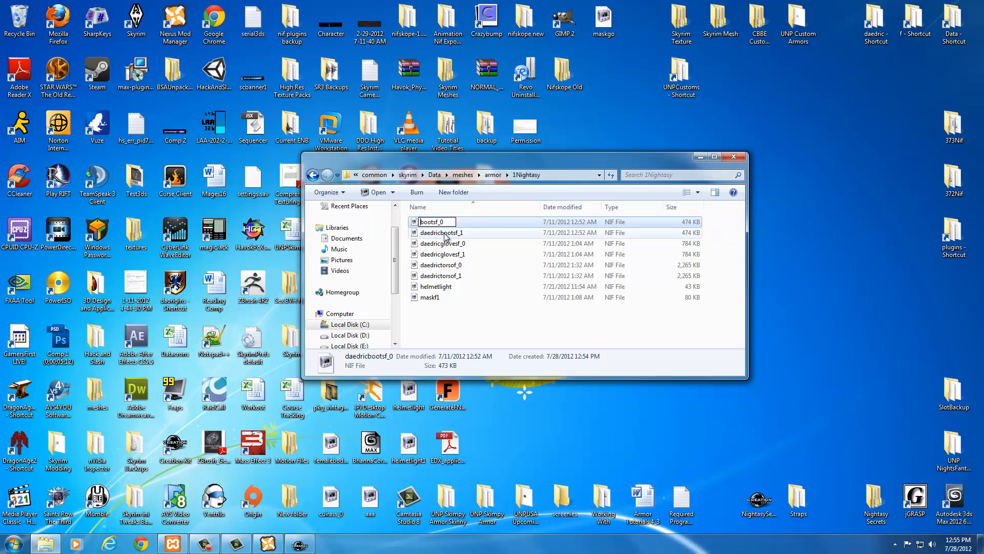
{"action": "left_click", "coordinate": [445, 234]}
Rename the daedricbootsf_1 file as bootsf_1
{"action": "right_click", "coordinate": [444, 233]}
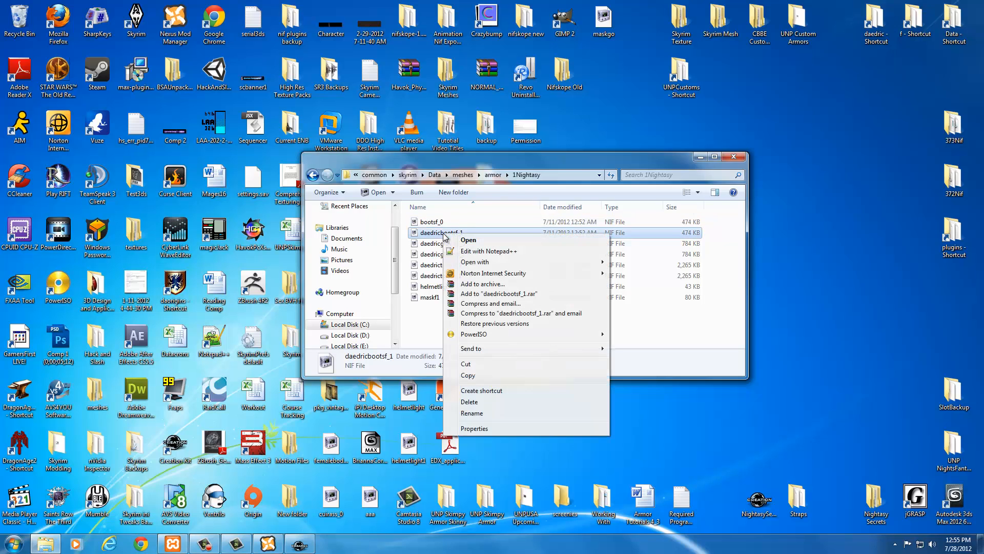
{"action": "left_click", "coordinate": [484, 413]}
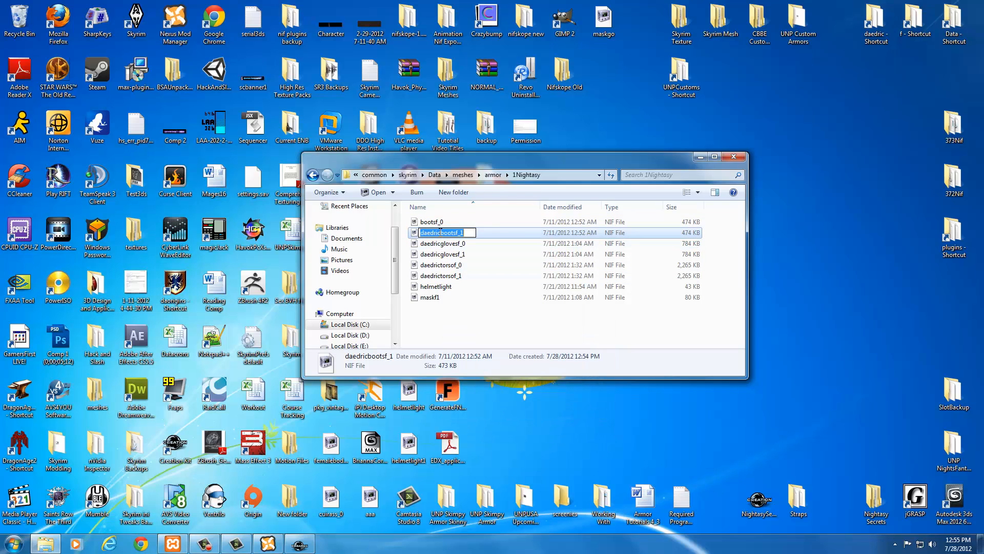
{"action": "left_click_drag", "start_coordinate": [440, 232], "coordinate": [420, 233]}
{"action": "key", "text": "BackSpace"}
{"action": "left_click", "coordinate": [434, 244]}
Rename the daedricglovesf_0 file as glovesf_0
{"action": "right_click", "coordinate": [435, 244]}
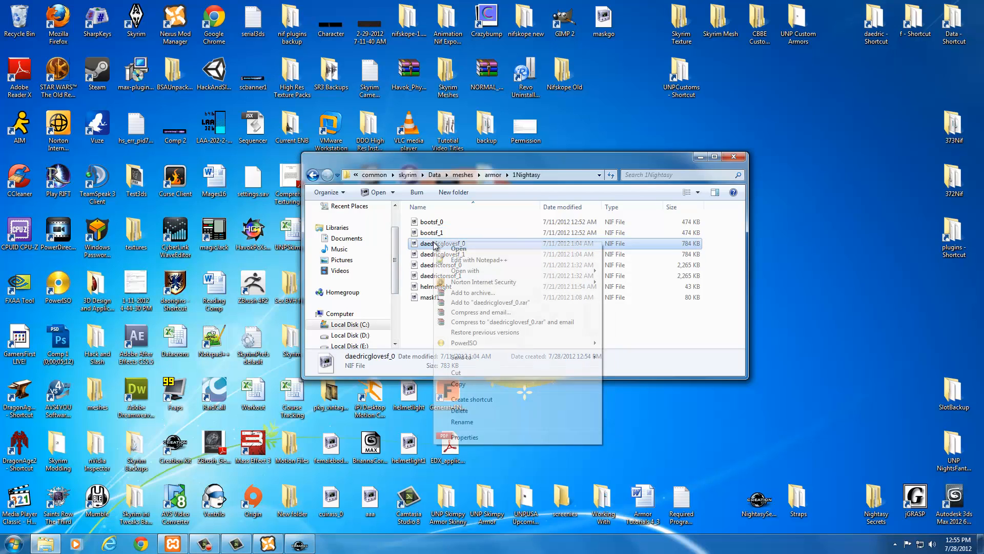
{"action": "left_click", "coordinate": [464, 421]}
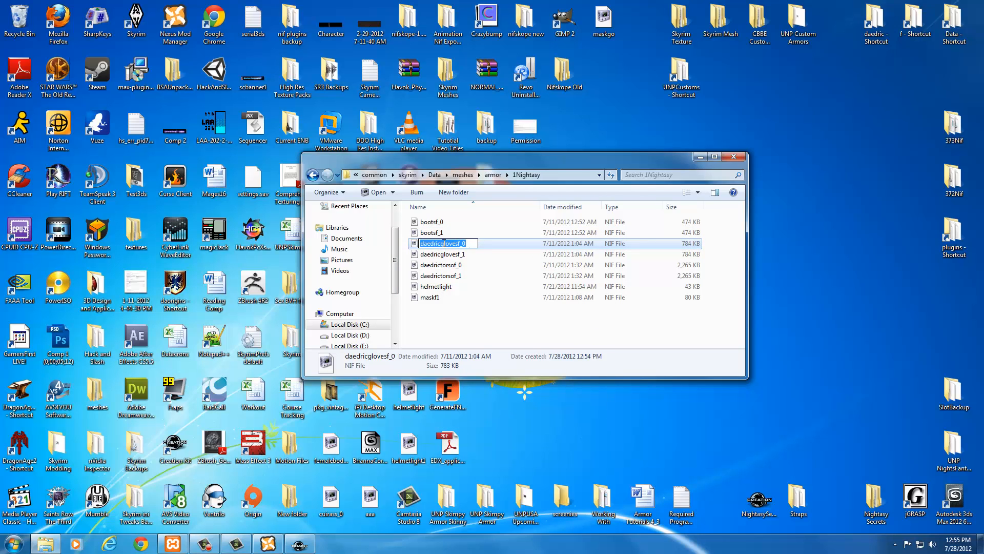
{"action": "left_click_drag", "start_coordinate": [442, 244], "coordinate": [420, 243]}
{"action": "key", "text": "BackSpace"}
{"action": "left_click", "coordinate": [436, 244]}
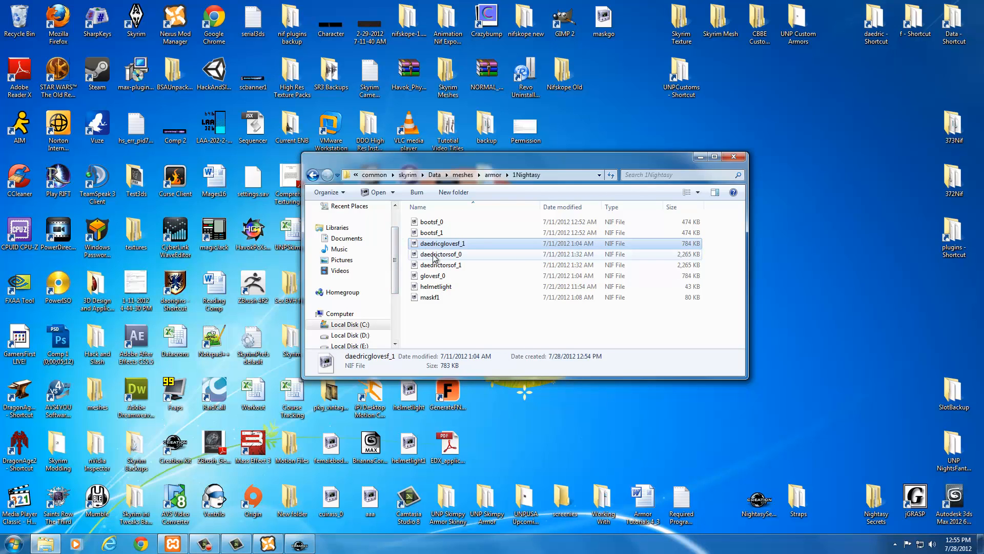
Rename the daedricglovesf_1 file as glovesf_1
{"action": "right_click", "coordinate": [436, 245]}
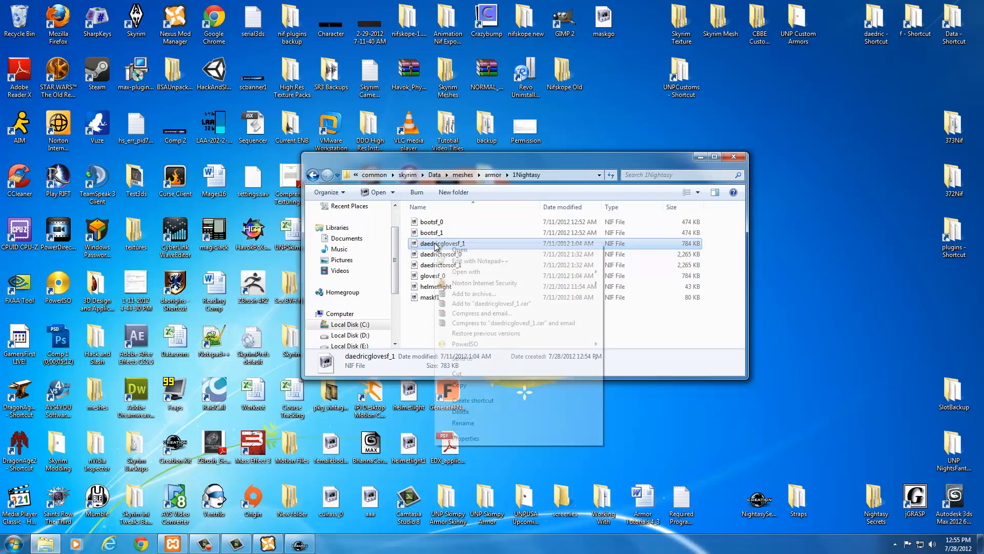
{"action": "left_click", "coordinate": [464, 422]}
{"action": "left_click_drag", "start_coordinate": [443, 244], "coordinate": [420, 243]}
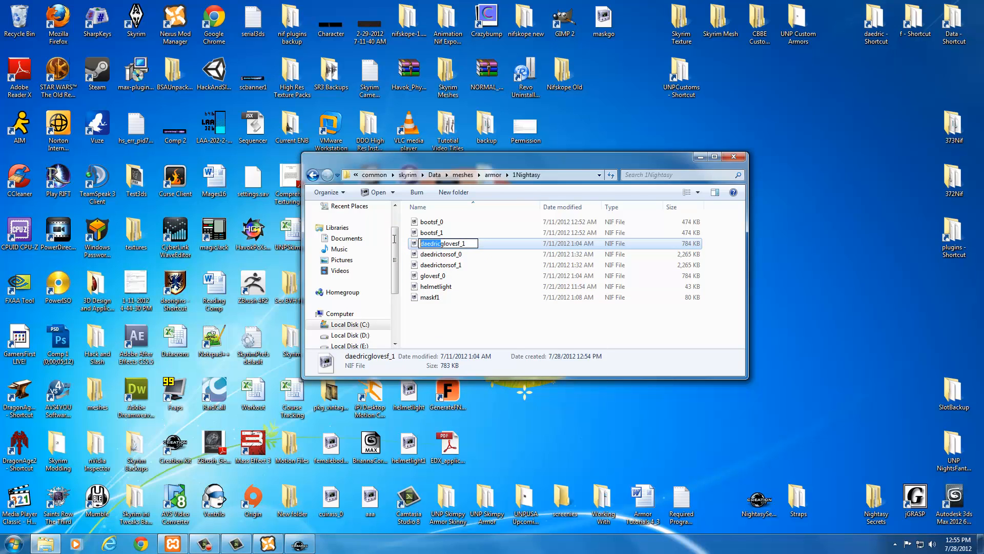
{"action": "key", "text": "BackSpace"}
{"action": "key", "text": "Return"}
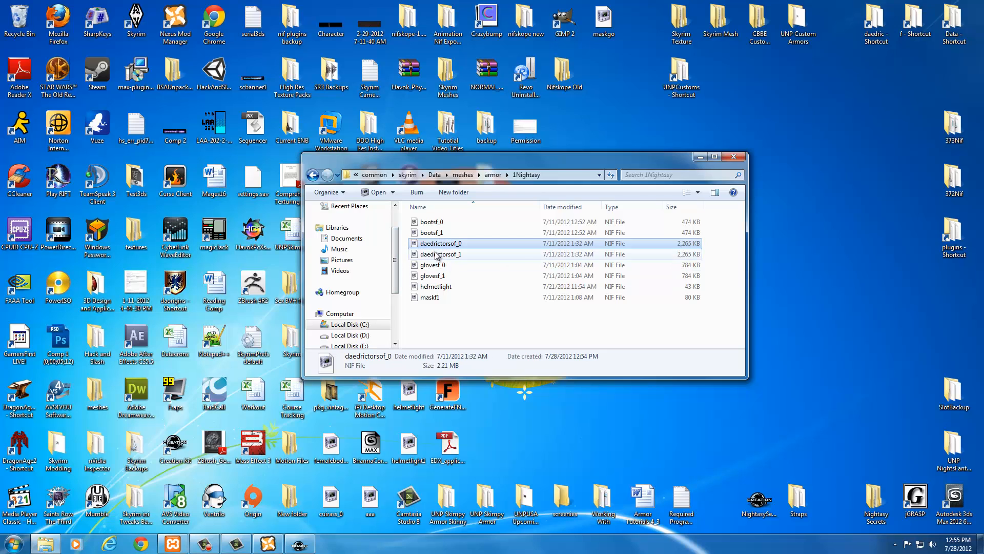
Rename the daedrictorsof_0 file as torsof_0
{"action": "right_click", "coordinate": [435, 244]}
{"action": "left_click", "coordinate": [460, 426]}
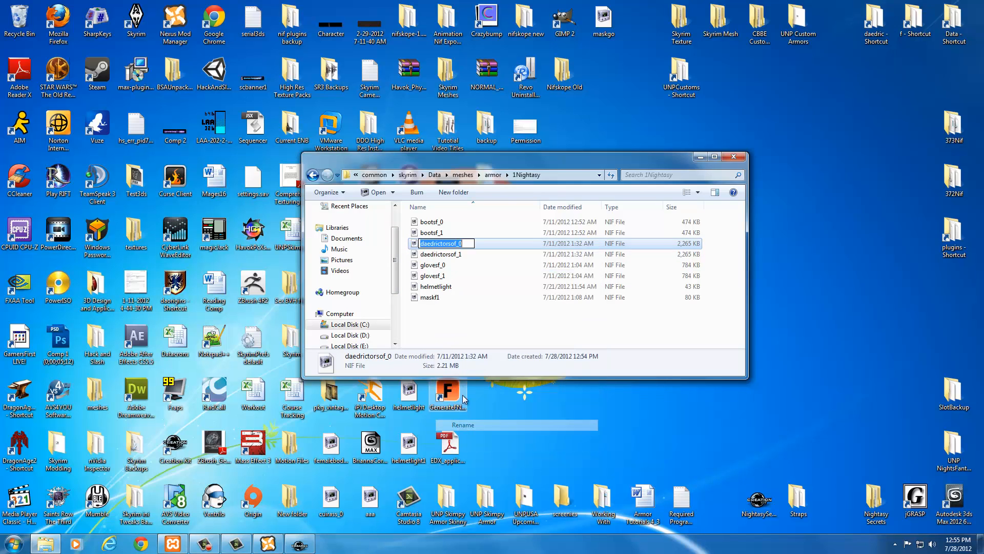
{"action": "left_click", "coordinate": [440, 243]}
{"action": "left_click_drag", "start_coordinate": [440, 243], "coordinate": [420, 243]}
{"action": "key", "text": "BackSpace"}
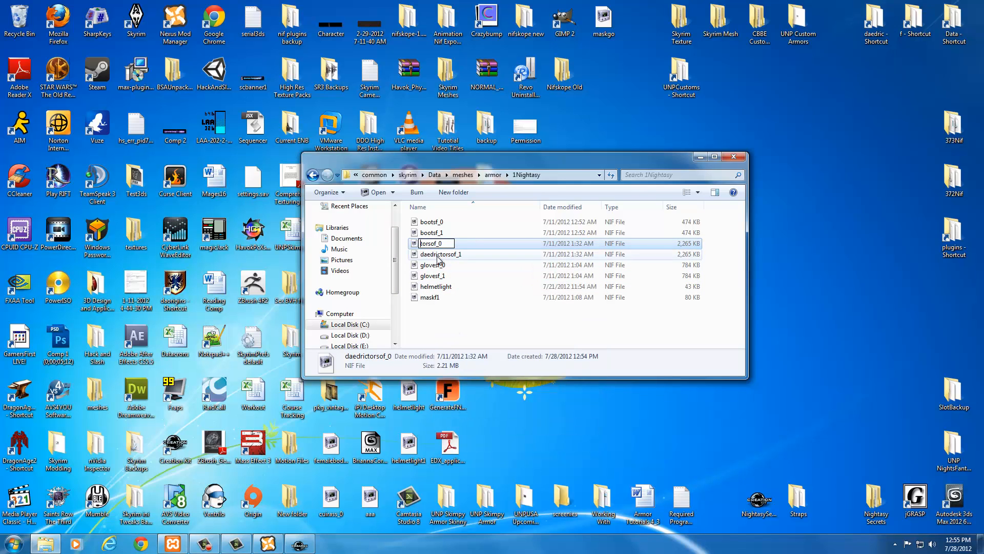
{"action": "key", "text": "Return"}
Rename the daedrictorsof_1 file as torsof_1
{"action": "right_click", "coordinate": [438, 248]}
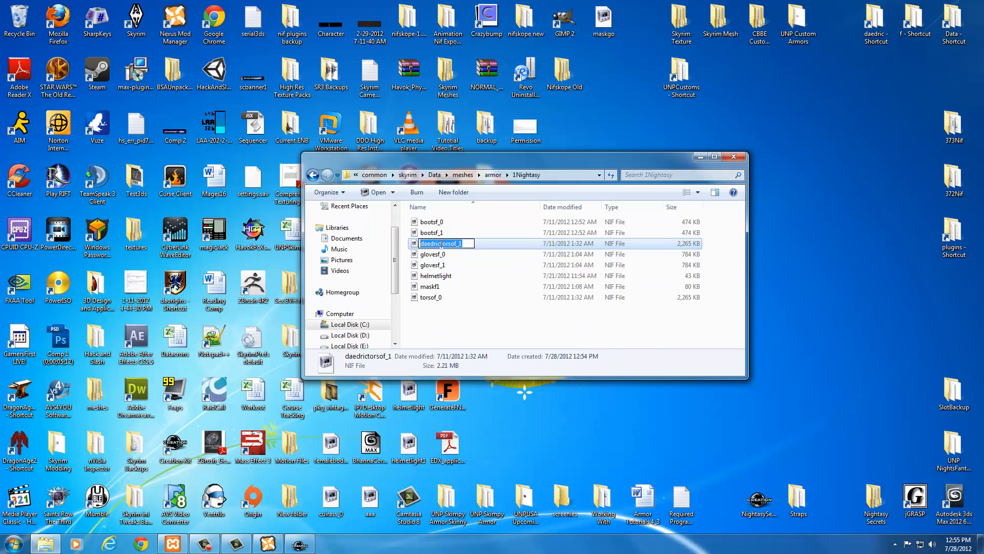
{"action": "left_click_drag", "start_coordinate": [442, 244], "coordinate": [393, 246]}
{"action": "key", "text": "BackSpace"}
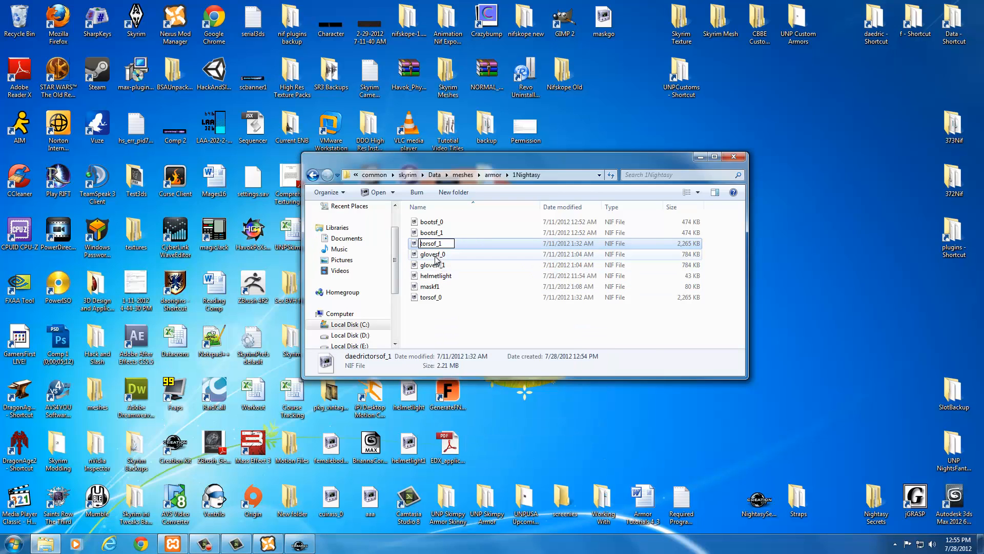
{"action": "left_click", "coordinate": [444, 255]}
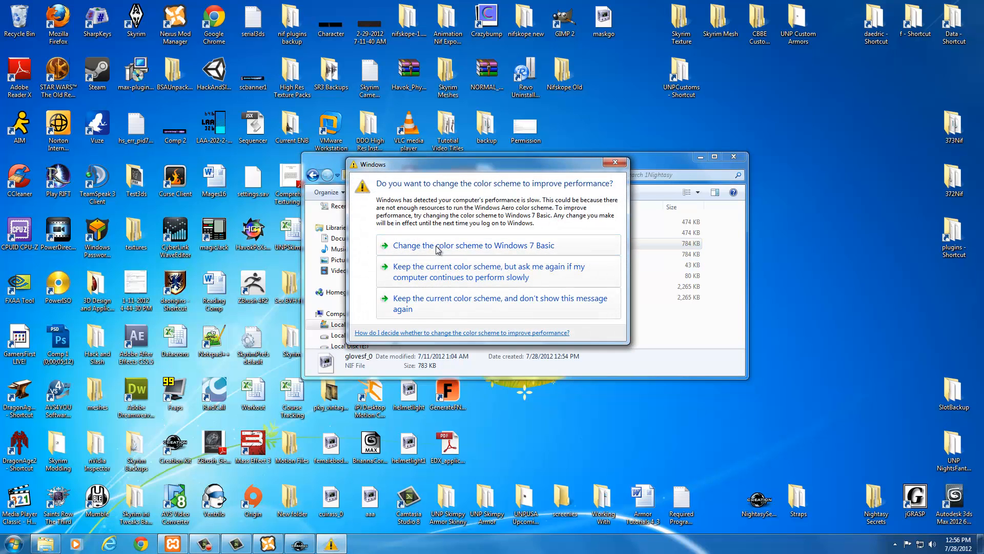
Dismiss the Windows color scheme dialog and duplicate the torsof_0 and torsof_1 files within the 1Nightasy folder
{"action": "left_click", "coordinate": [615, 163]}
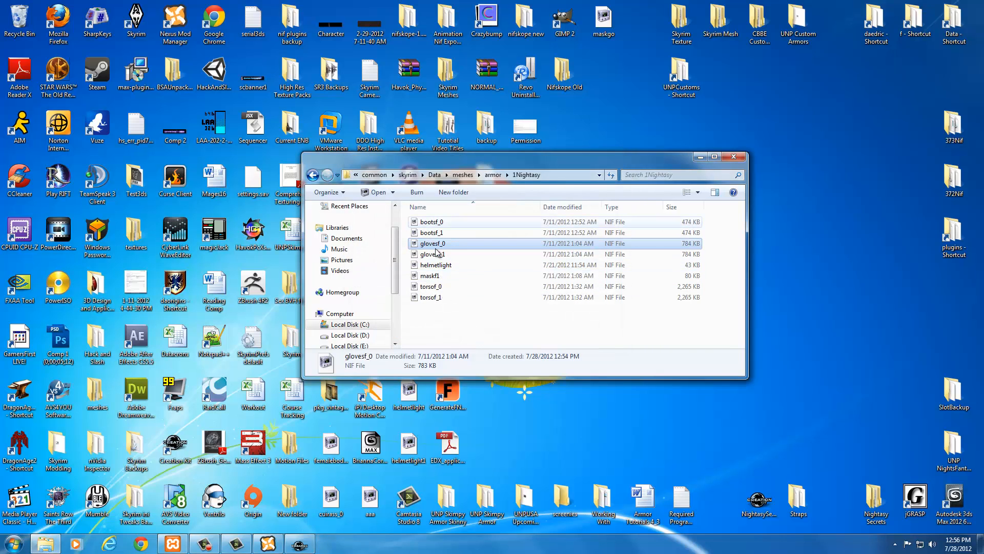
{"action": "left_click", "coordinate": [436, 310]}
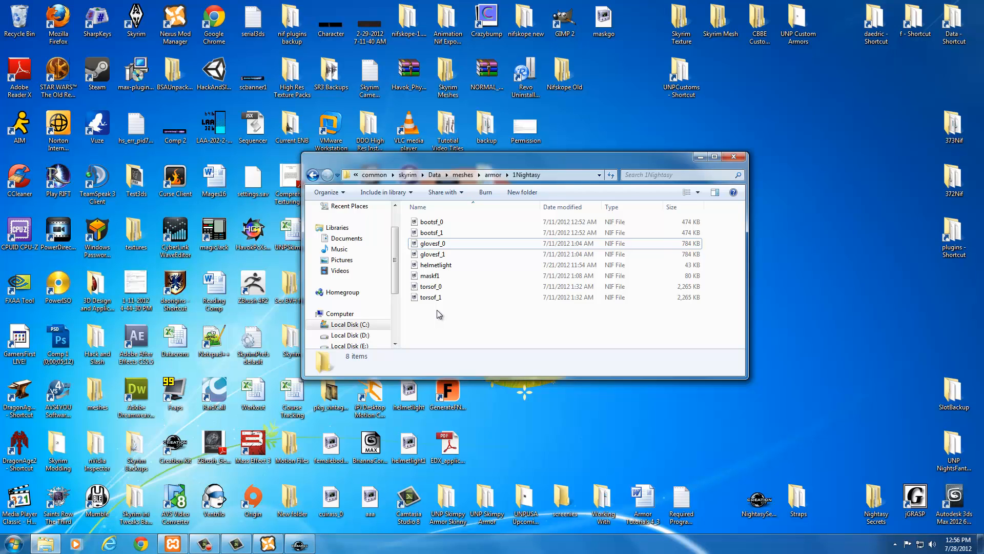
{"action": "left_click", "coordinate": [434, 287]}
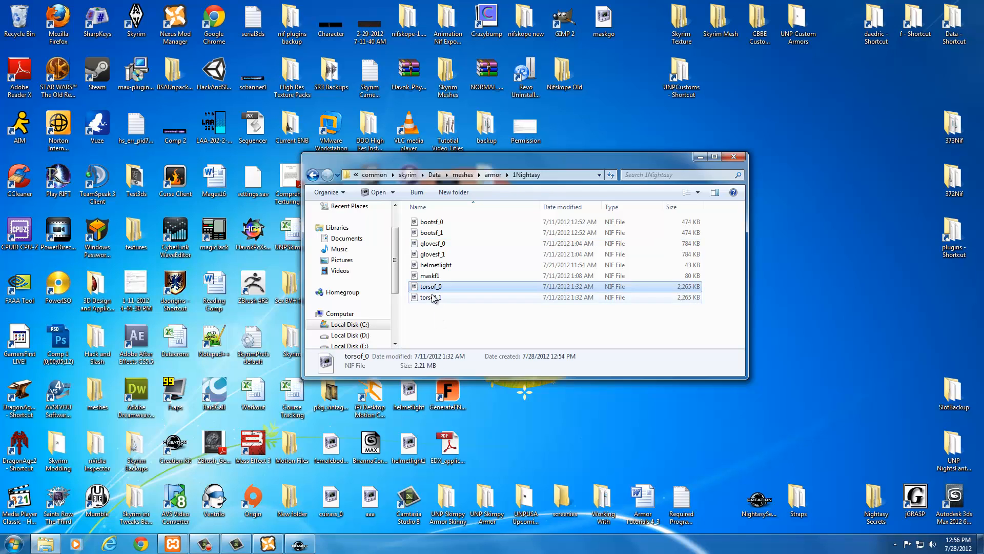
{"action": "left_click", "coordinate": [433, 296], "text": "shift"}
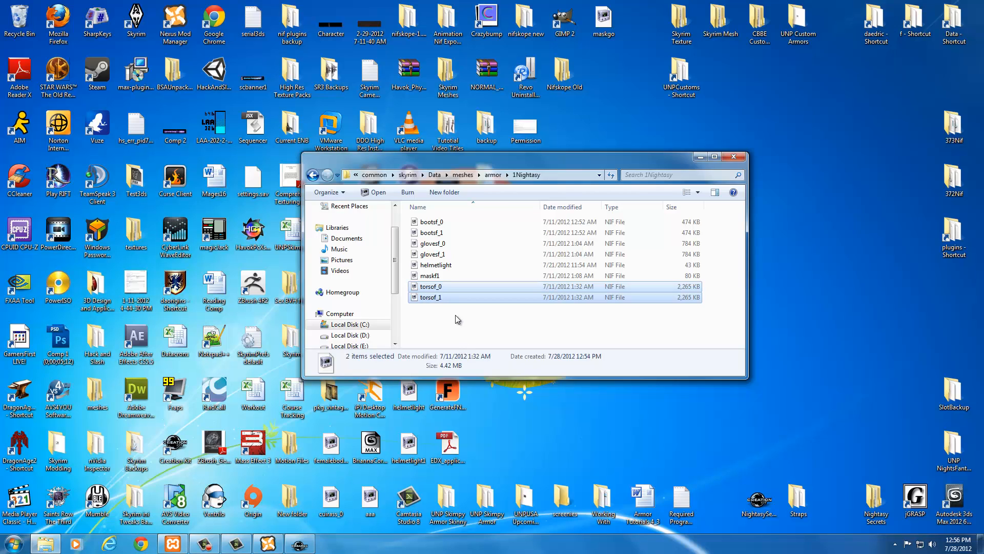
{"action": "key", "text": "ctrl+v"}
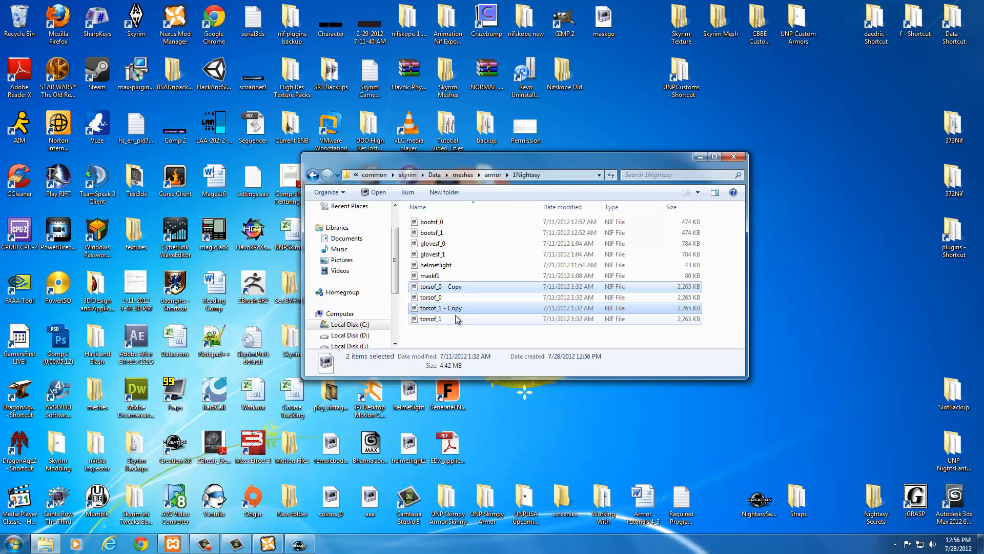
Rename the copy of torsof_0 as 1stpersontorsof_0
{"action": "left_click", "coordinate": [437, 287]}
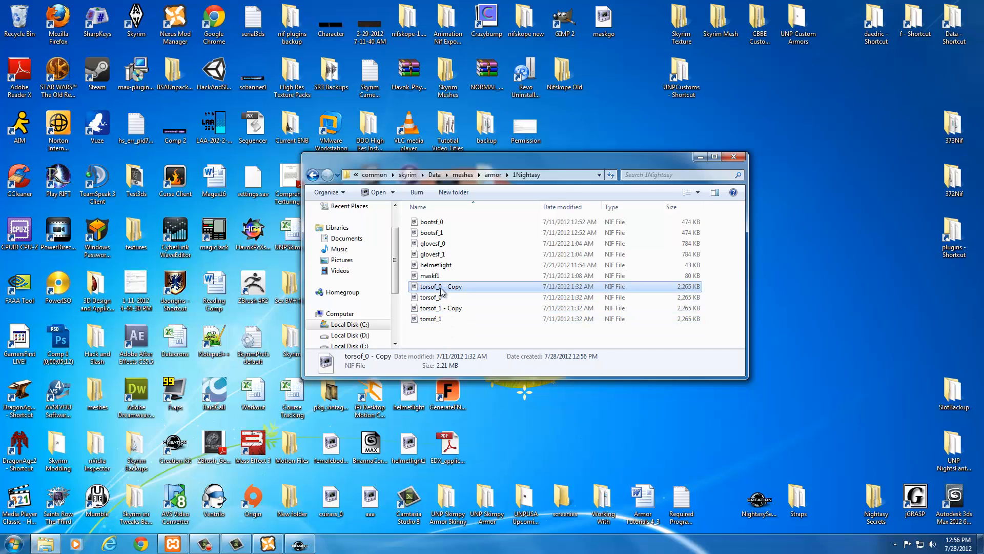
{"action": "right_click", "coordinate": [442, 289]}
{"action": "left_click", "coordinate": [470, 467]}
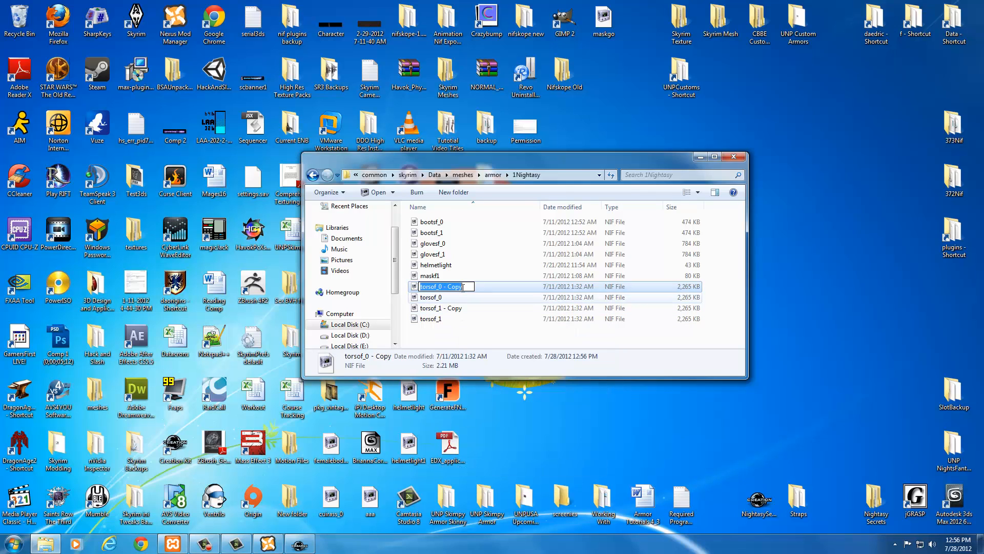
{"action": "left_click_drag", "start_coordinate": [463, 287], "coordinate": [444, 289]}
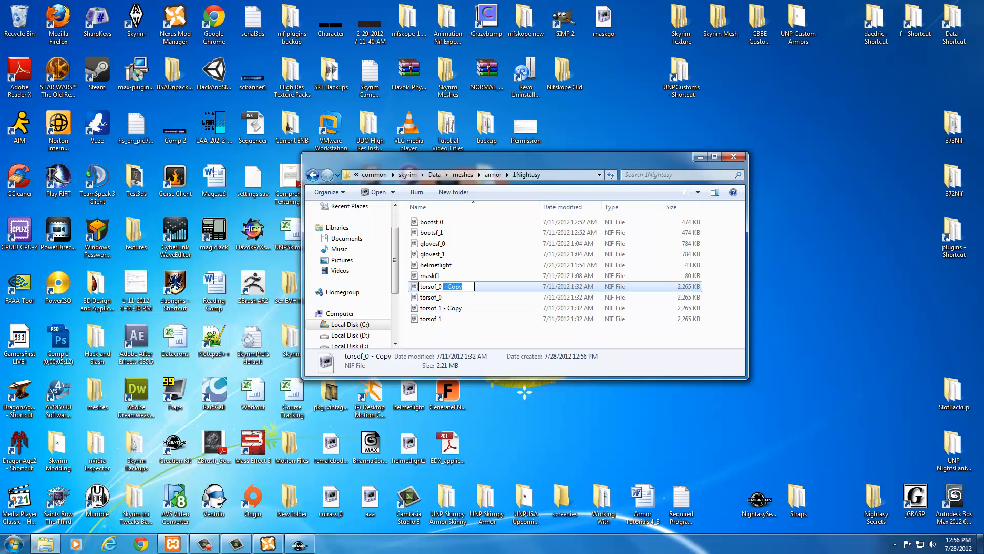
{"action": "key", "text": "BackSpace"}
{"action": "key", "text": "Home"}
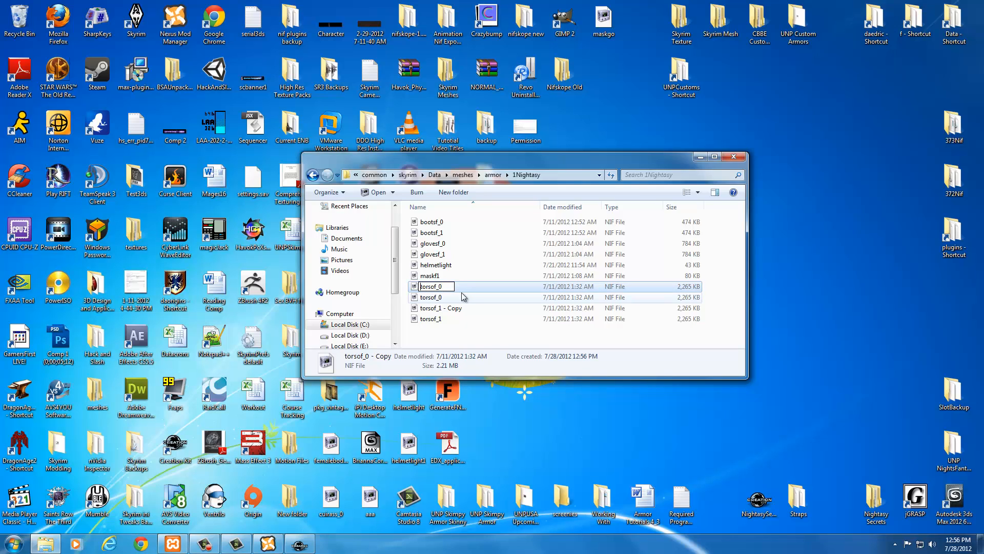
{"action": "type", "text": "1stperson"}
{"action": "left_click", "coordinate": [440, 313]}
Rename the copy of torsof_1 as 1stpersontorsof_1
{"action": "right_click", "coordinate": [440, 313]}
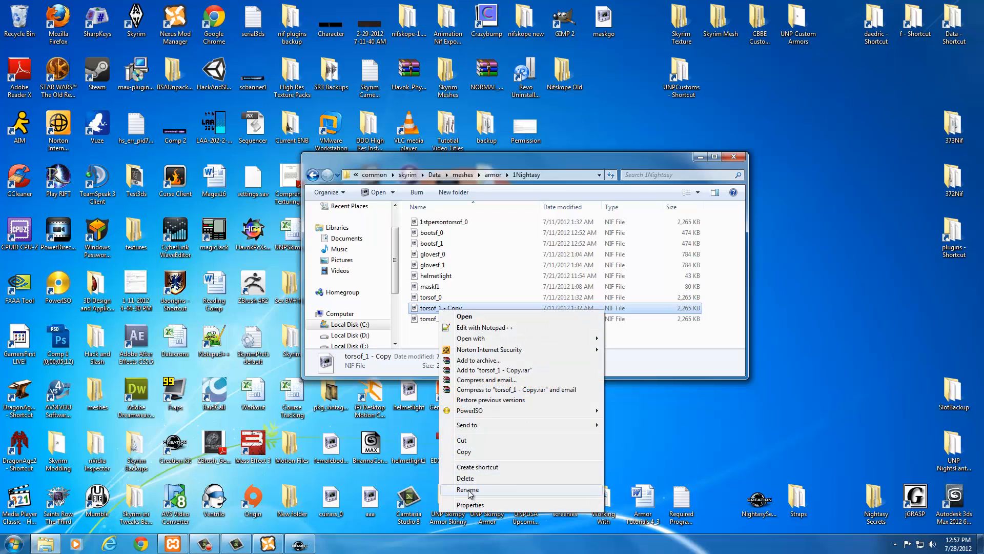
{"action": "left_click", "coordinate": [464, 493]}
{"action": "left_click_drag", "start_coordinate": [463, 308], "coordinate": [441, 309]}
{"action": "key", "text": "BackSpace"}
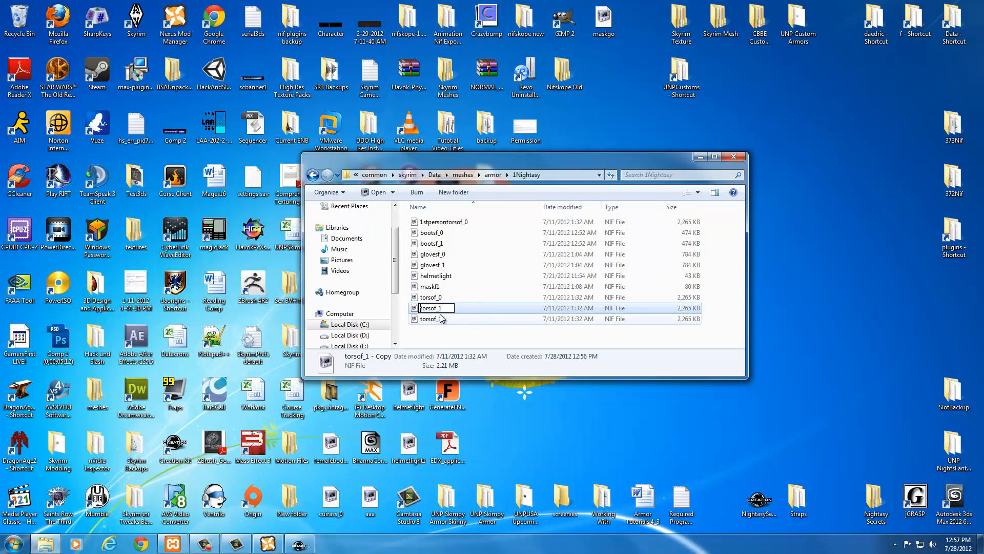
{"action": "key", "text": "Home"}
{"action": "type", "text": "1stperson"}
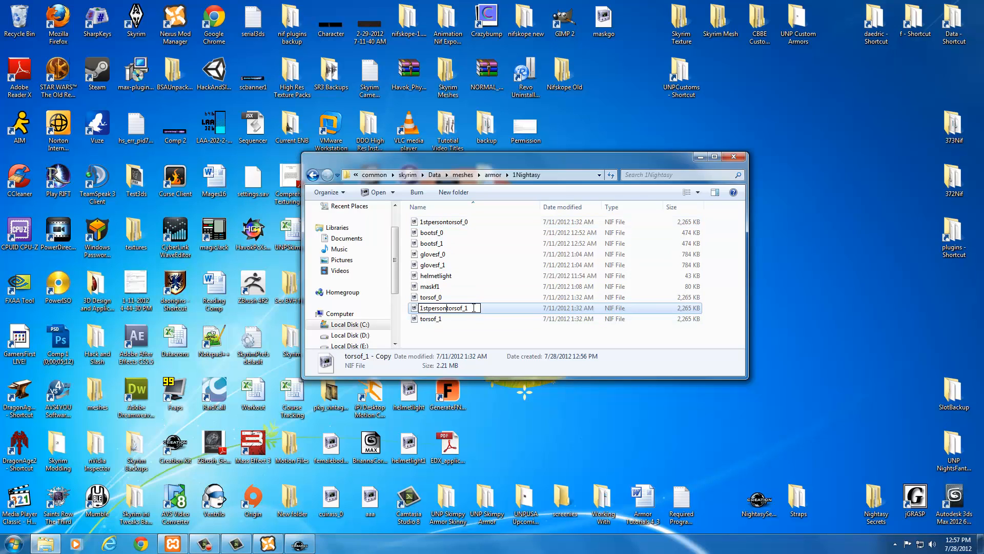
{"action": "left_click", "coordinate": [447, 319]}
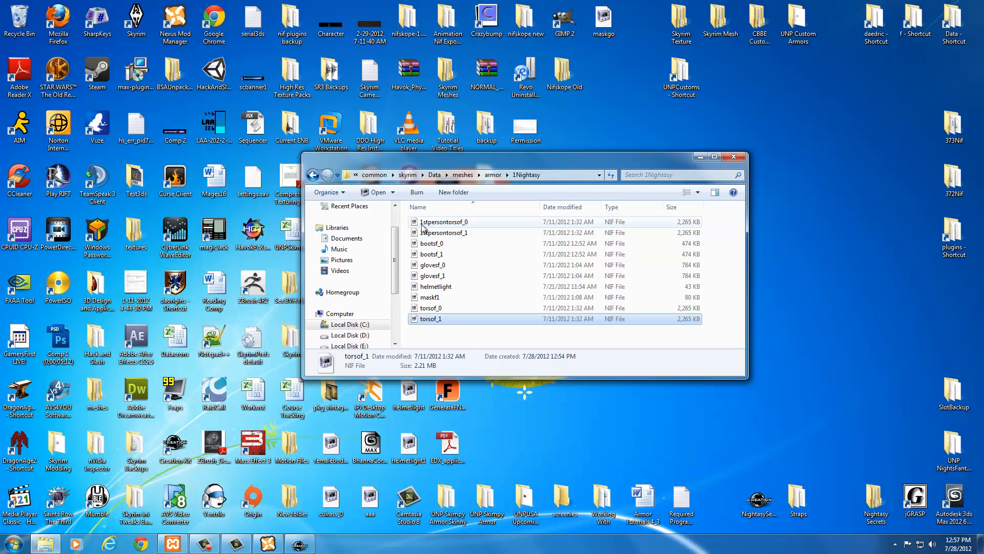
Duplicate the glovesf_0 and glovesf_1 files within the 1Nightasy folder
{"action": "left_click", "coordinate": [438, 232]}
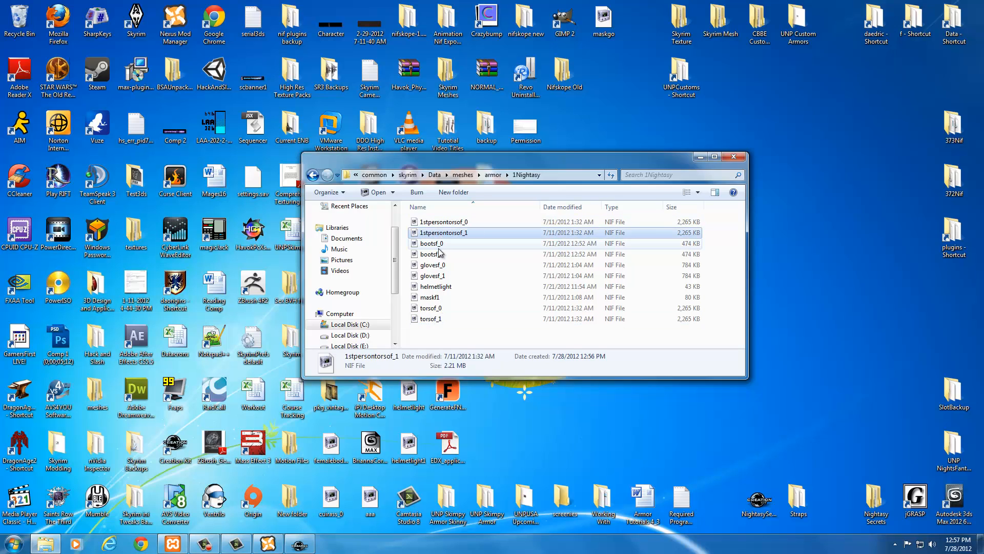
{"action": "left_click", "coordinate": [437, 265]}
{"action": "left_click", "coordinate": [434, 276], "text": "ctrl"}
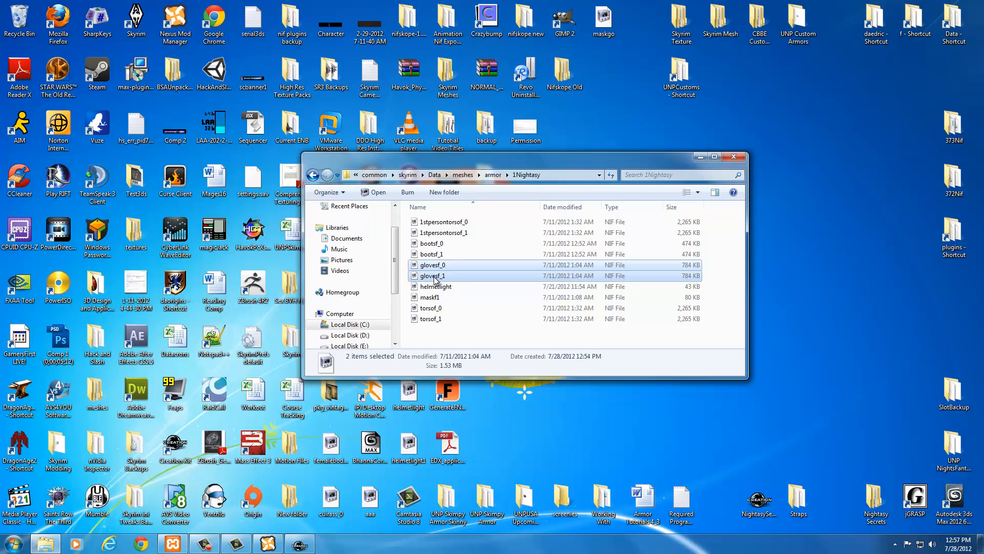
{"action": "key", "text": "ctrl+c"}
{"action": "key", "text": "ctrl+v"}
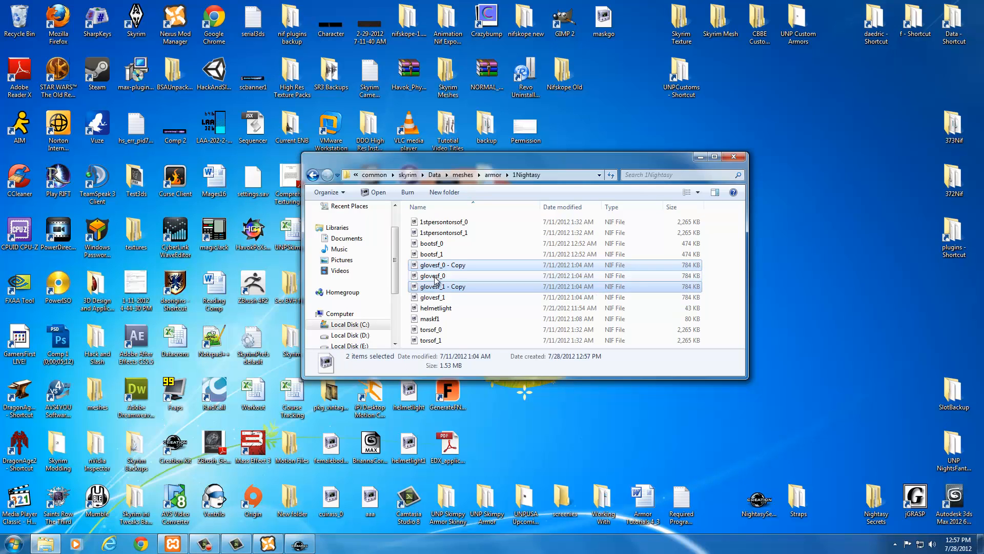
Rename the copy of glovesf_0 as 1stpersonglovesf_0
{"action": "left_click", "coordinate": [433, 266]}
{"action": "right_click", "coordinate": [433, 265]}
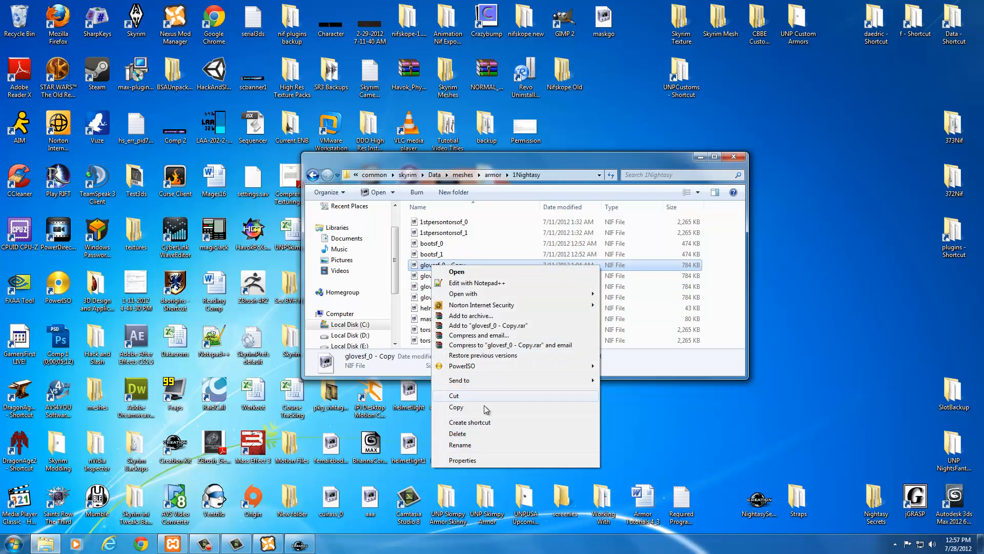
{"action": "left_click", "coordinate": [459, 445]}
{"action": "left_click", "coordinate": [470, 265]}
{"action": "key", "text": "BackSpace"}
{"action": "key", "text": "BackSpace"}
{"action": "key", "text": "BackSpace"}
{"action": "key", "text": "BackSpace"}
{"action": "key", "text": "BackSpace"}
{"action": "key", "text": "BackSpace"}
{"action": "key", "text": "BackSpace"}
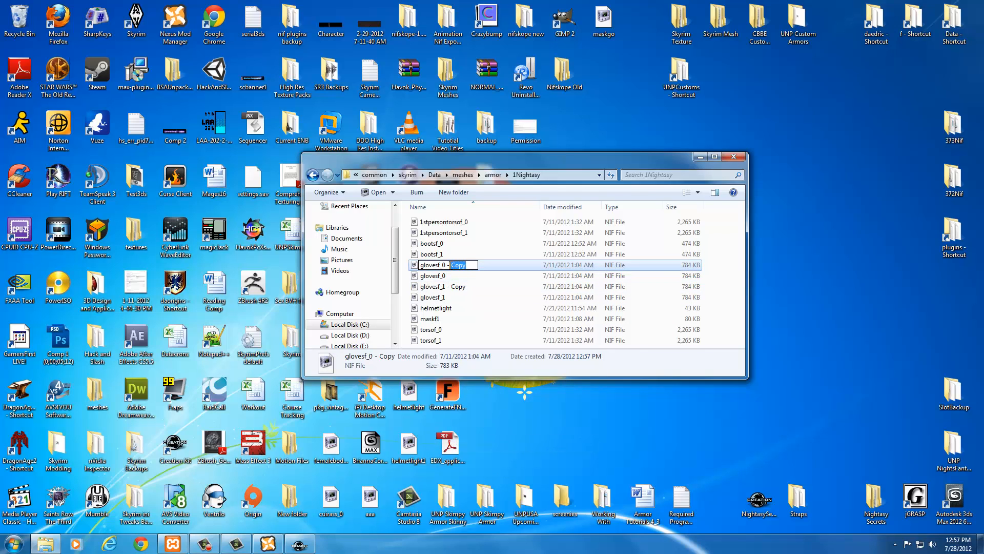
{"action": "key", "text": "Home"}
{"action": "type", "text": "1stperson"}
Rename the copy of glovesf_1 as 1stpersonglovesf_1
{"action": "left_click", "coordinate": [432, 287]}
{"action": "right_click", "coordinate": [430, 291]}
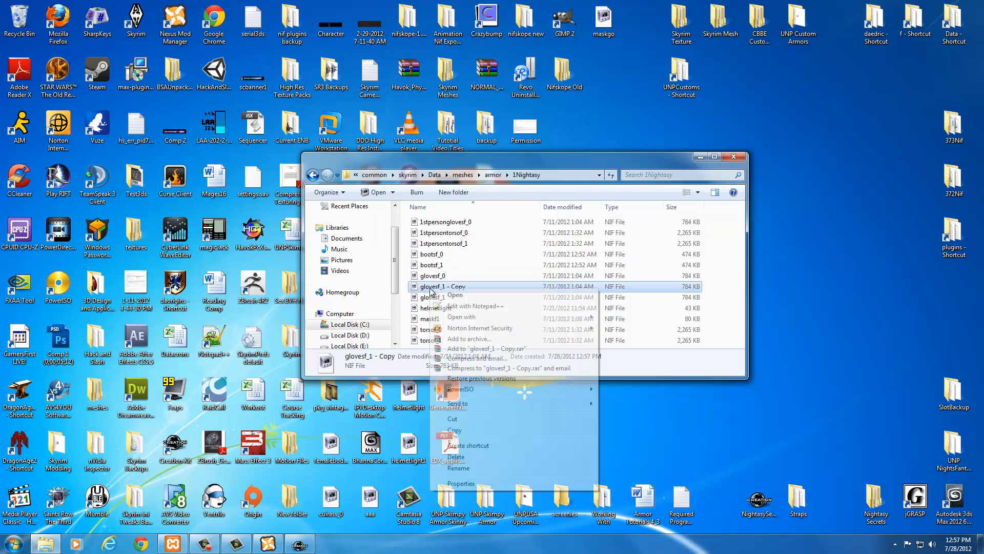
{"action": "left_click", "coordinate": [459, 468]}
{"action": "left_click", "coordinate": [463, 287]}
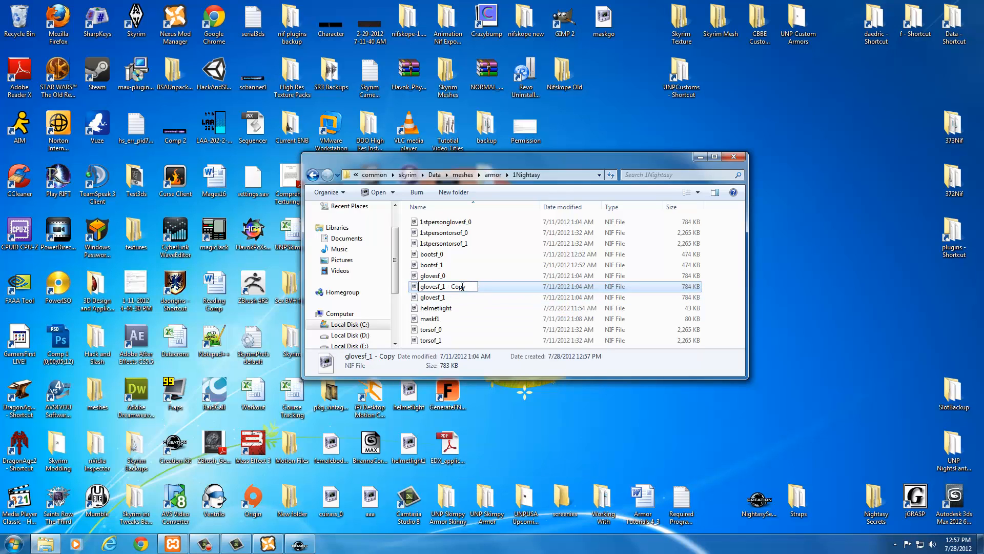
{"action": "key", "text": "BackSpace"}
{"action": "key", "text": "BackSpace"}
{"action": "key", "text": "BackSpace"}
{"action": "key", "text": "BackSpace"}
{"action": "key", "text": "BackSpace"}
{"action": "key", "text": "BackSpace"}
{"action": "key", "text": "BackSpace"}
{"action": "key", "text": "Home"}
{"action": "type", "text": "1"}
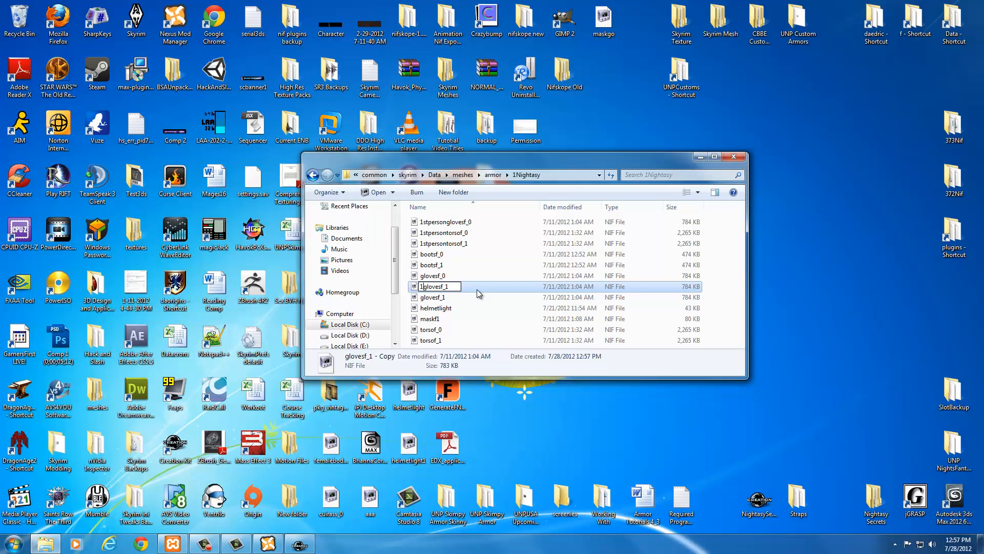
{"action": "type", "text": "stperson"}
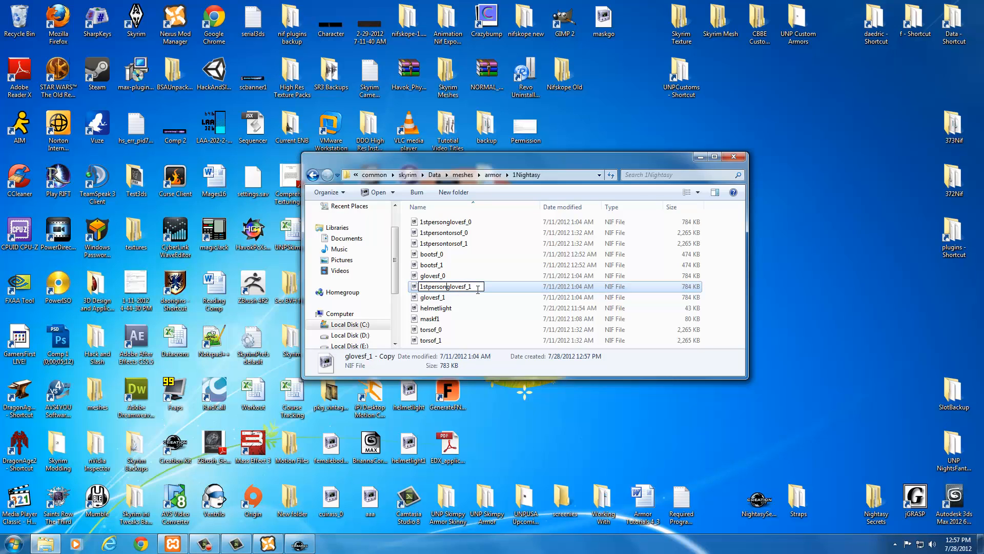
{"action": "left_click", "coordinate": [456, 297]}
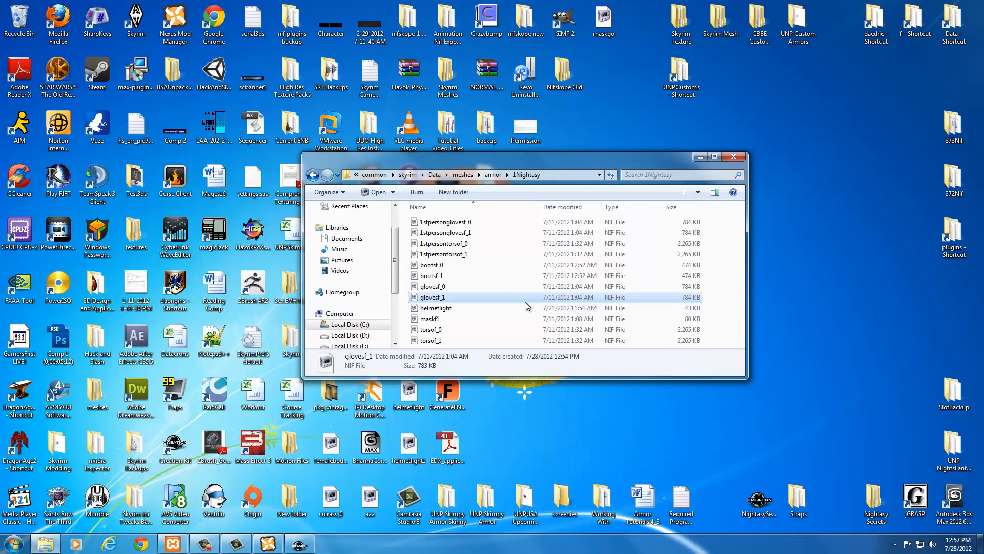
{"action": "left_click", "coordinate": [737, 301]}
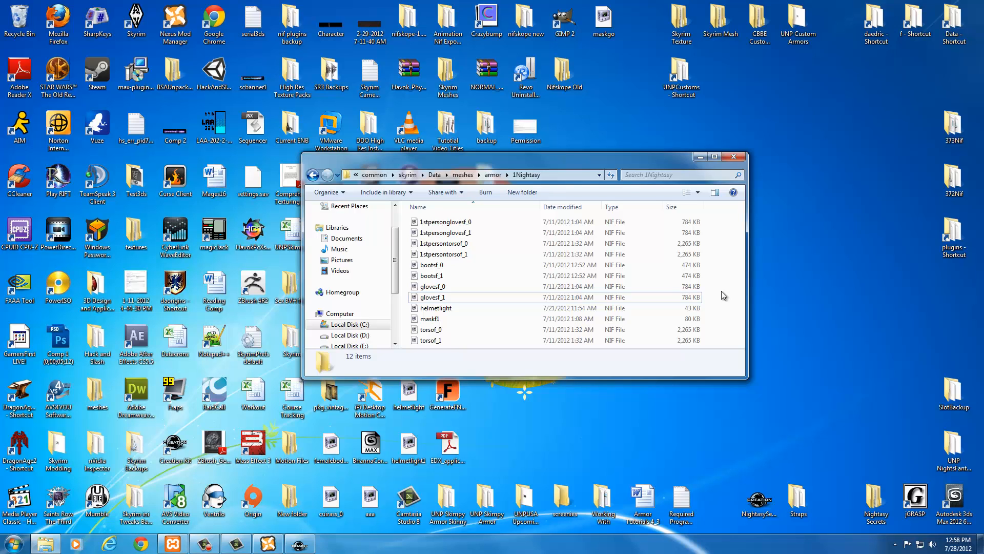
Switch to the Creation Kit and load Skyrim.esm with the CA4S Mask Tutorial.esp plugin, without setting an active file
{"action": "mouse_move", "coordinate": [297, 548]}
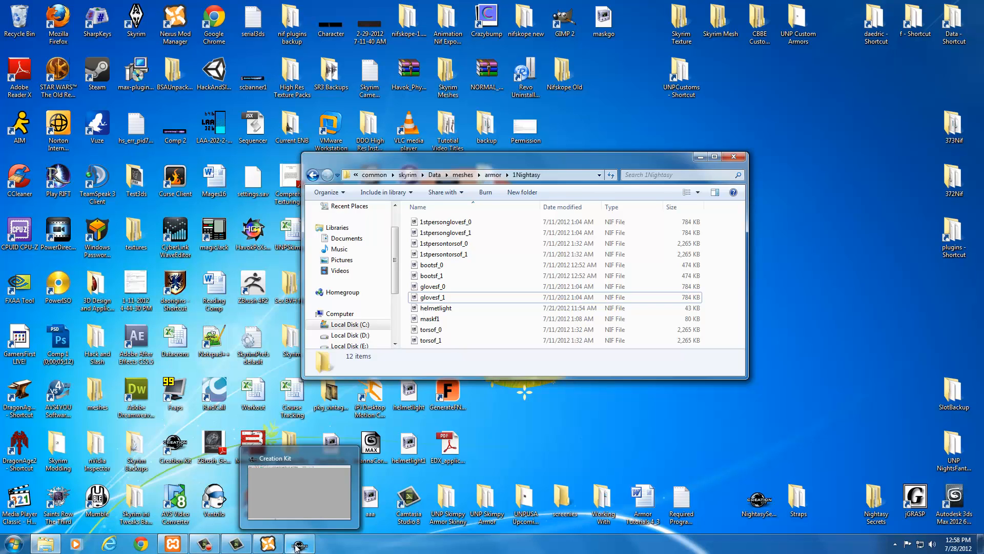
{"action": "left_click", "coordinate": [298, 545]}
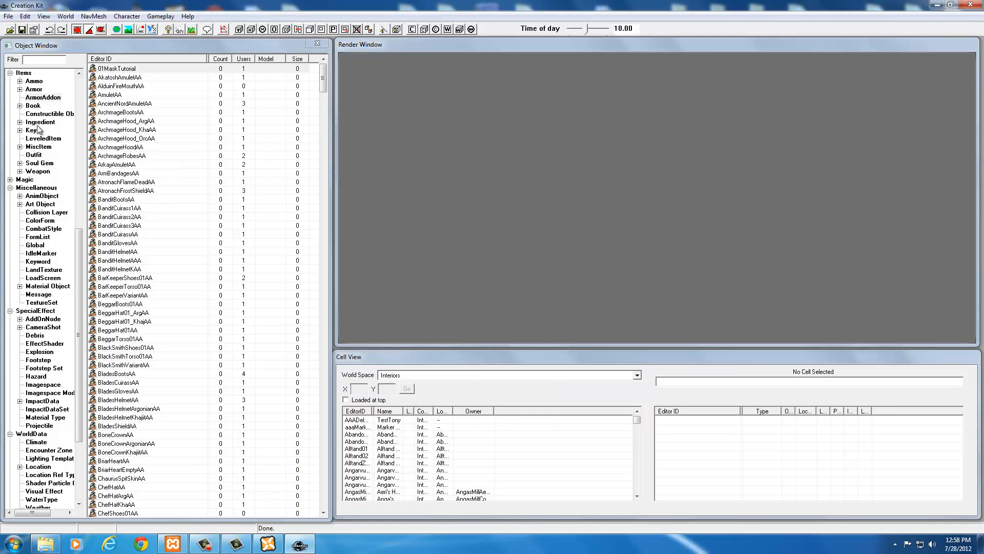
{"action": "left_click", "coordinate": [8, 16]}
{"action": "left_click", "coordinate": [23, 28]}
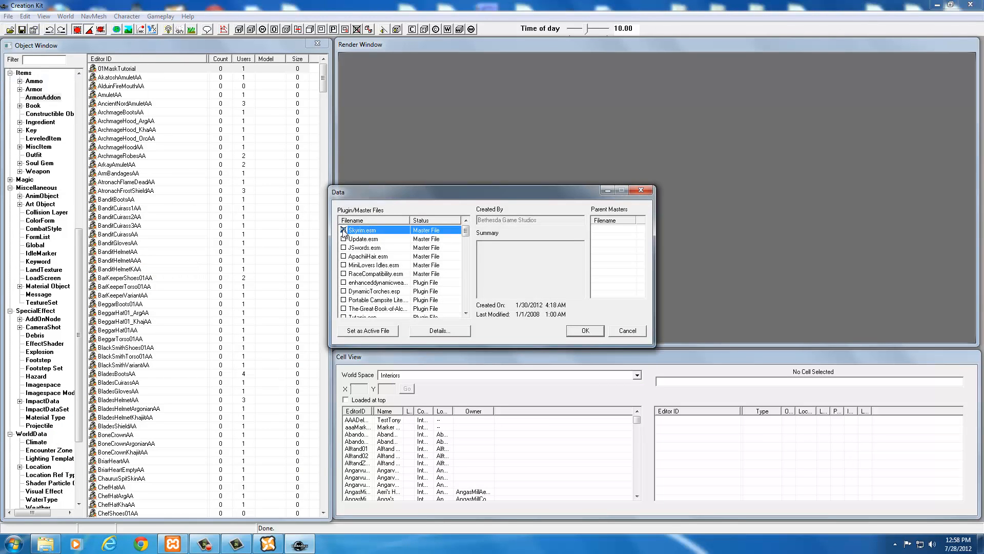
{"action": "left_click", "coordinate": [343, 230]}
{"action": "left_click_drag", "start_coordinate": [466, 231], "coordinate": [459, 306]}
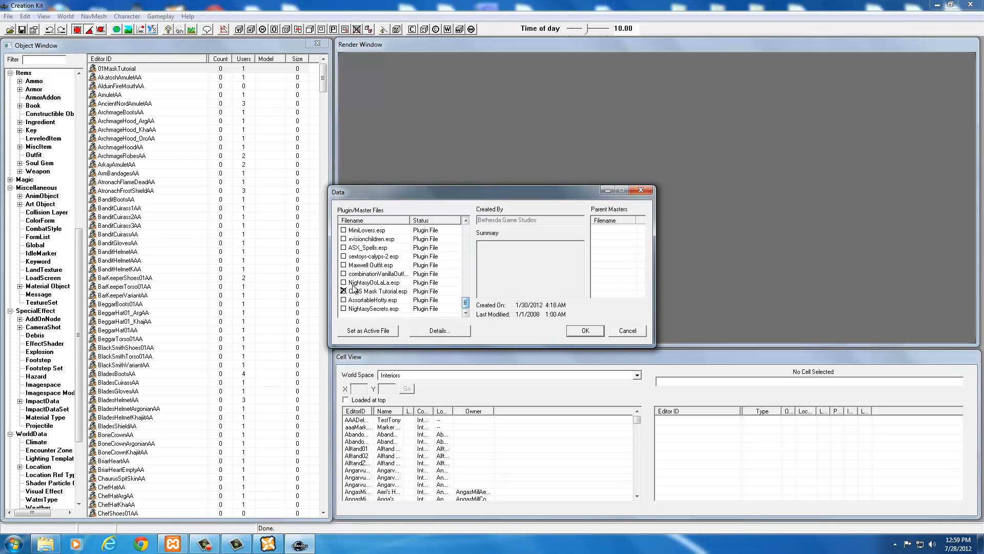
{"action": "left_click", "coordinate": [372, 293]}
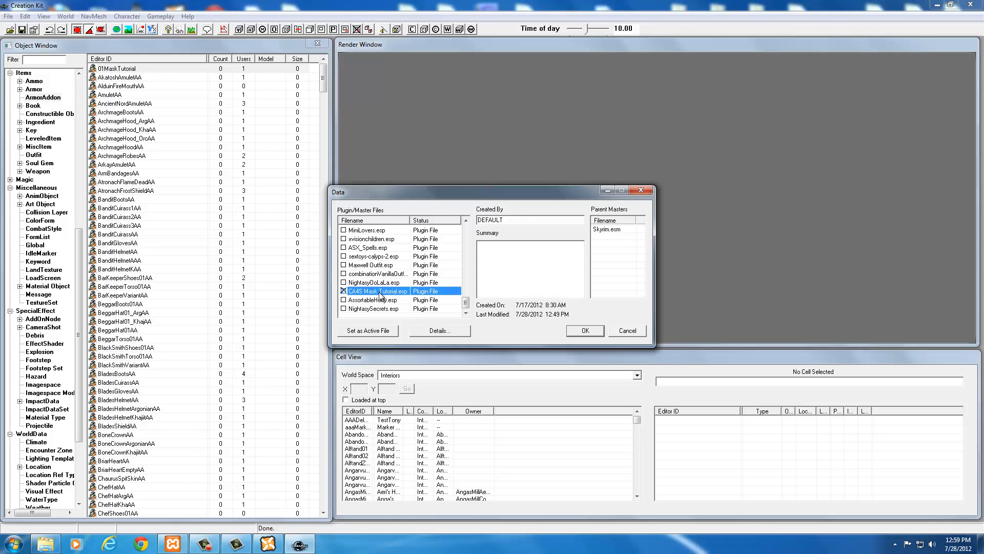
{"action": "left_click", "coordinate": [583, 331]}
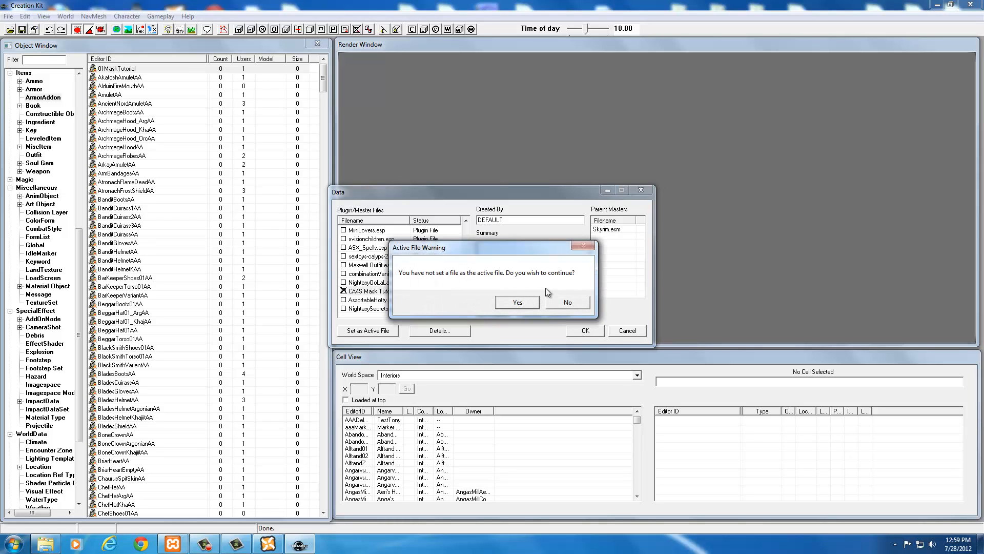
{"action": "left_click", "coordinate": [518, 302]}
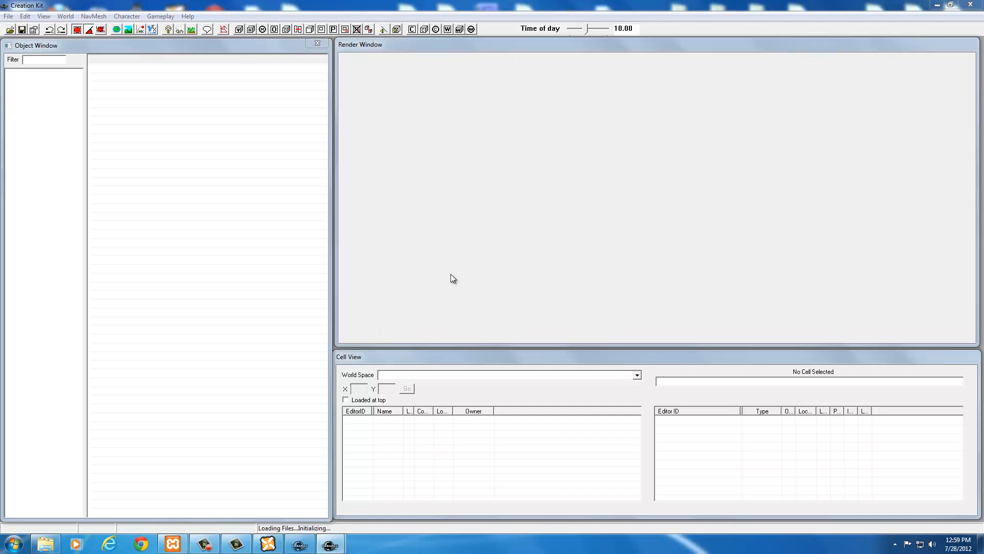
{"action": "left_click", "coordinate": [584, 322]}
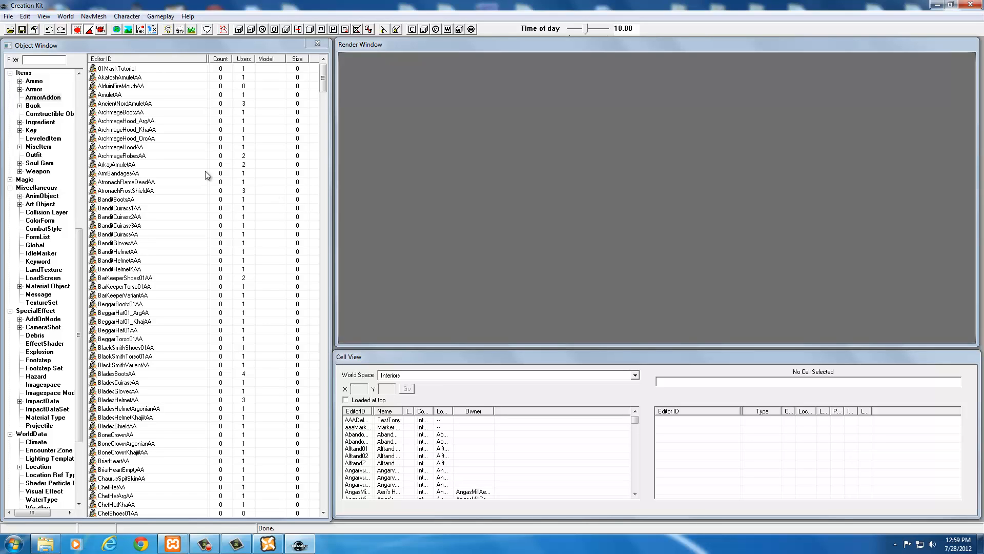
Look through the Armor, Constructible Object and ArmorAddon categories under Items
{"action": "left_click", "coordinate": [39, 98]}
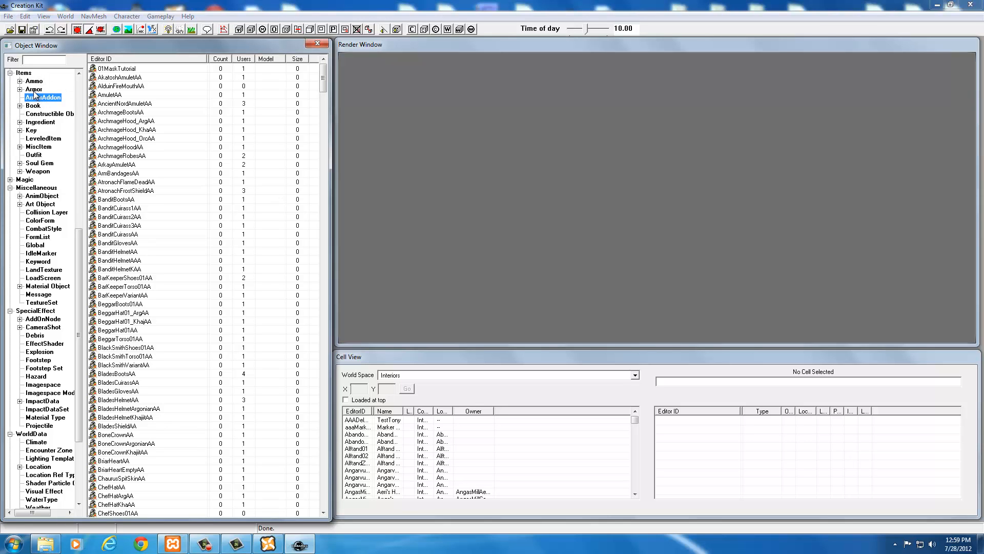
{"action": "left_click", "coordinate": [33, 90]}
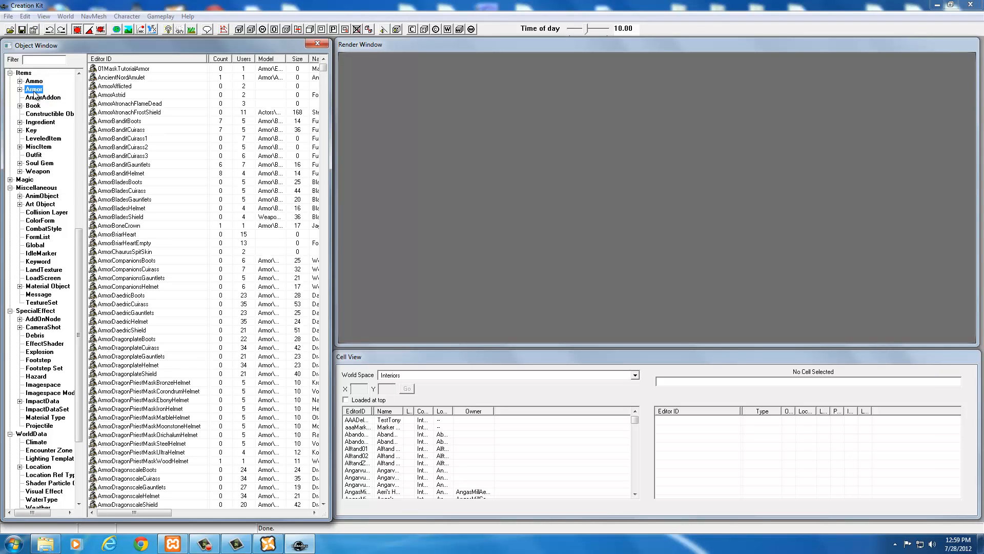
{"action": "left_click", "coordinate": [37, 113]}
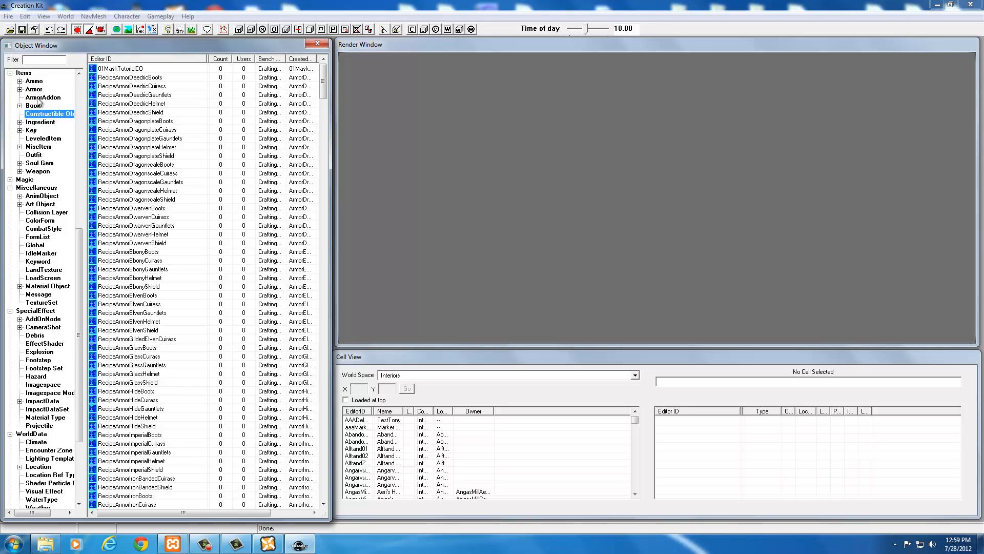
{"action": "mouse_move", "coordinate": [79, 233]}
{"action": "left_mouse_down"}
{"action": "mouse_move", "coordinate": [86, 80]}
{"action": "mouse_move", "coordinate": [86, 240]}
{"action": "left_mouse_up"}
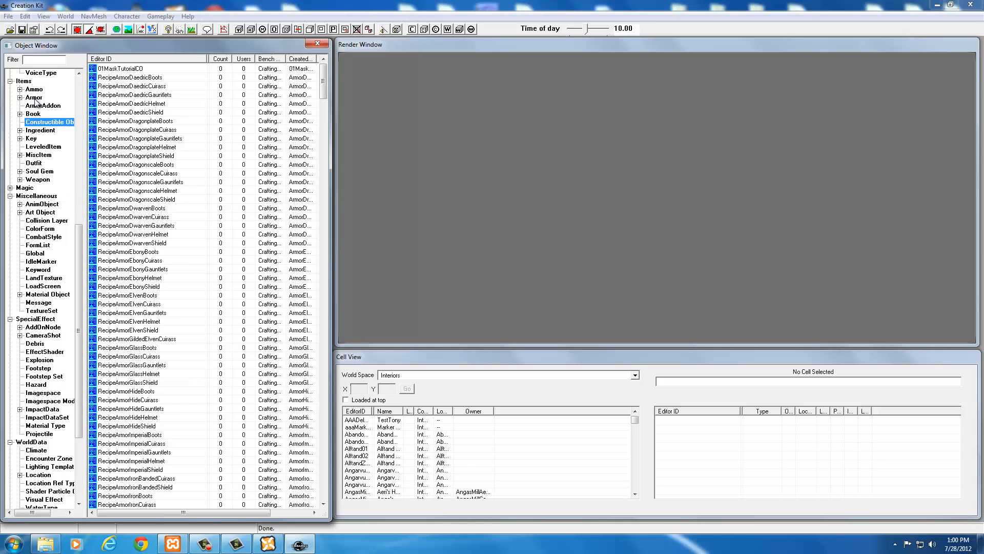
{"action": "left_click", "coordinate": [10, 81]}
{"action": "left_click", "coordinate": [11, 81]}
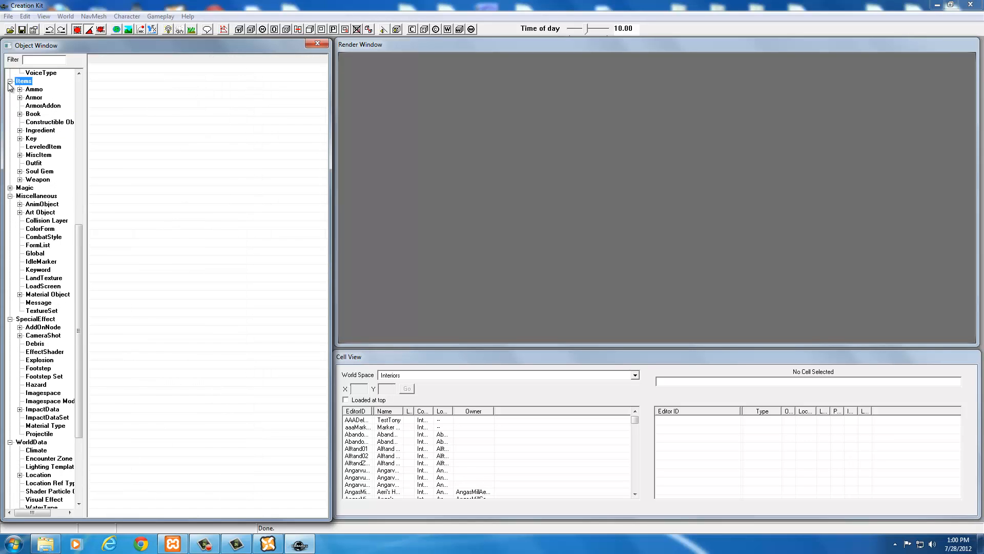
{"action": "left_click", "coordinate": [32, 106]}
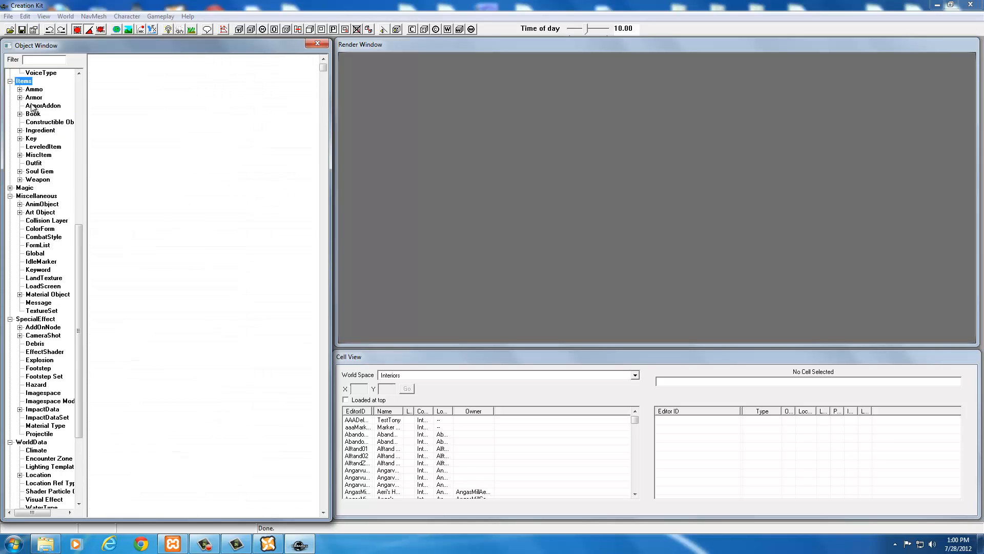
{"action": "left_click", "coordinate": [37, 122]}
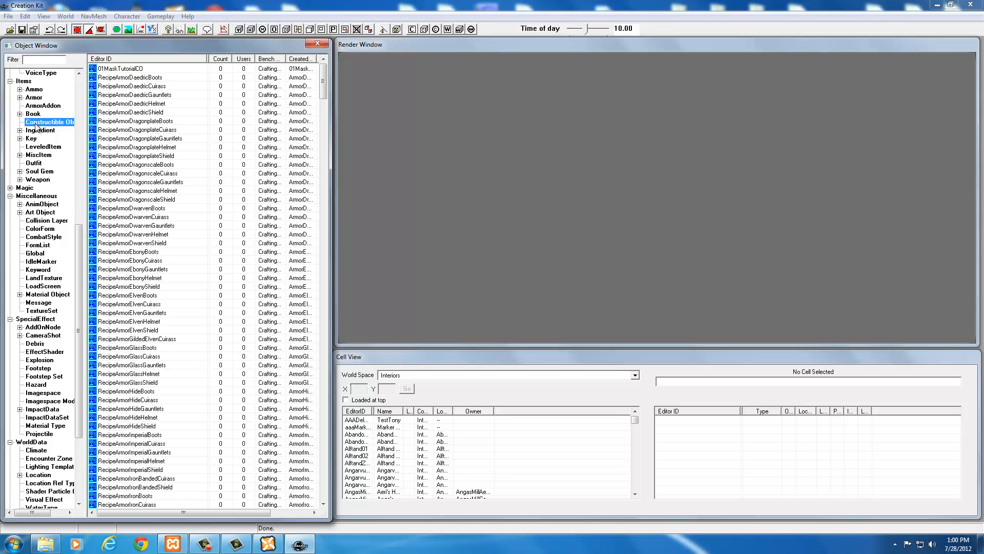
{"action": "left_click", "coordinate": [47, 106]}
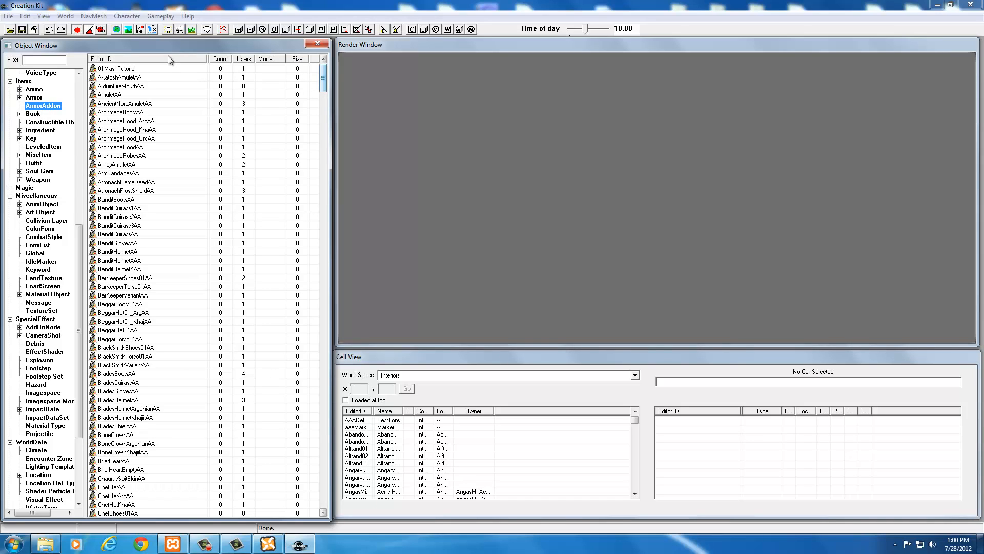
Save the loaded data as a new plugin named 1Nightasy in the Skyrim Data folder
{"action": "left_click", "coordinate": [8, 17]}
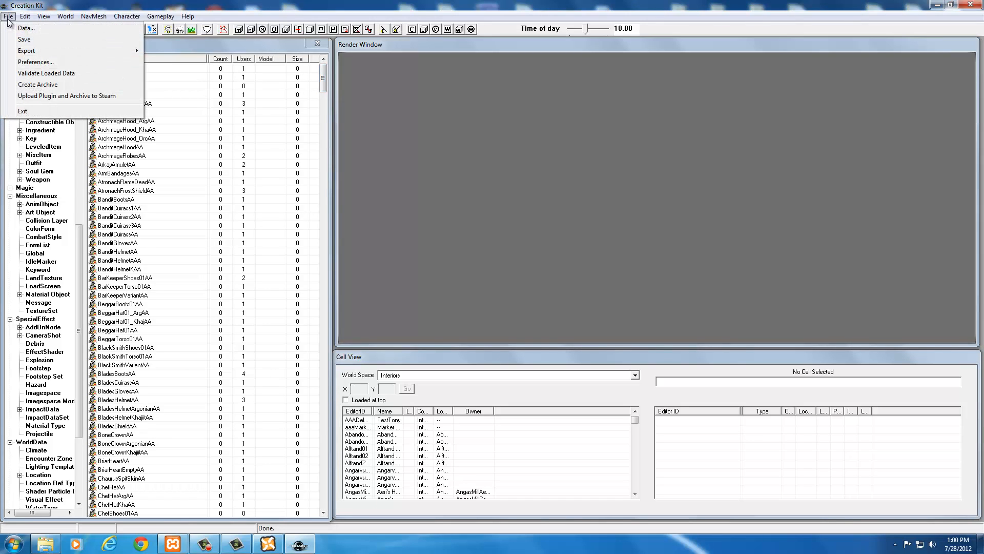
{"action": "left_click", "coordinate": [18, 43]}
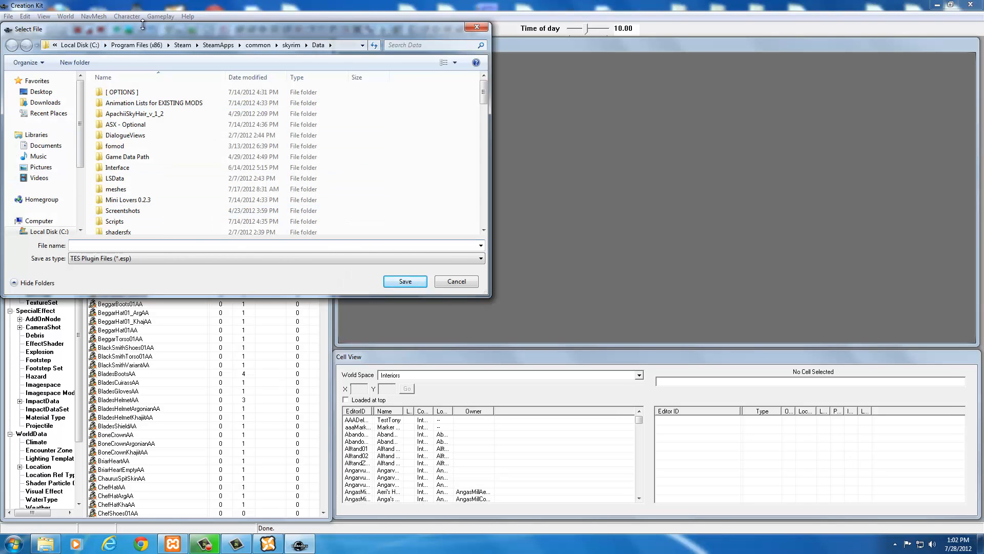
{"action": "left_click_drag", "start_coordinate": [143, 24], "coordinate": [143, 26]}
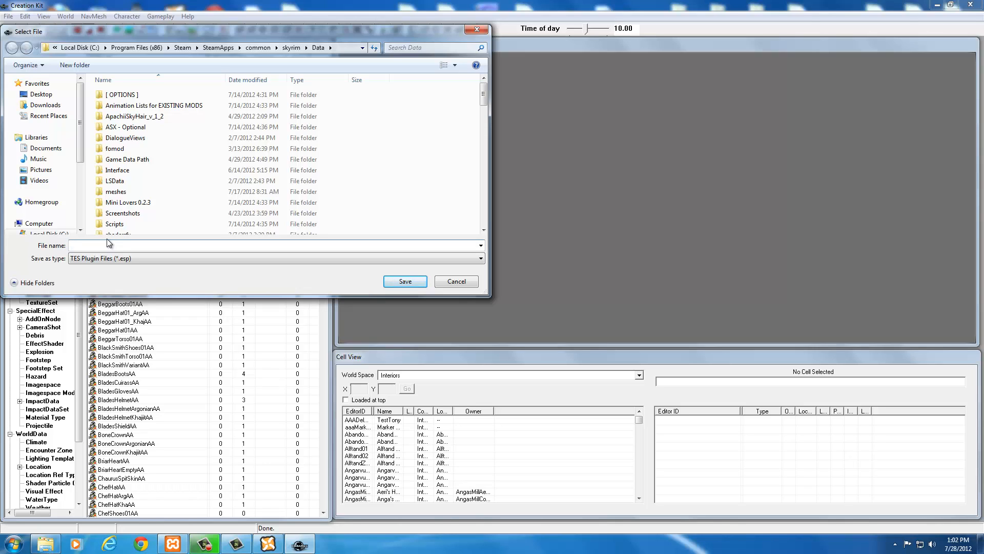
{"action": "type", "text": "1Nightasy"}
{"action": "left_click", "coordinate": [398, 285]}
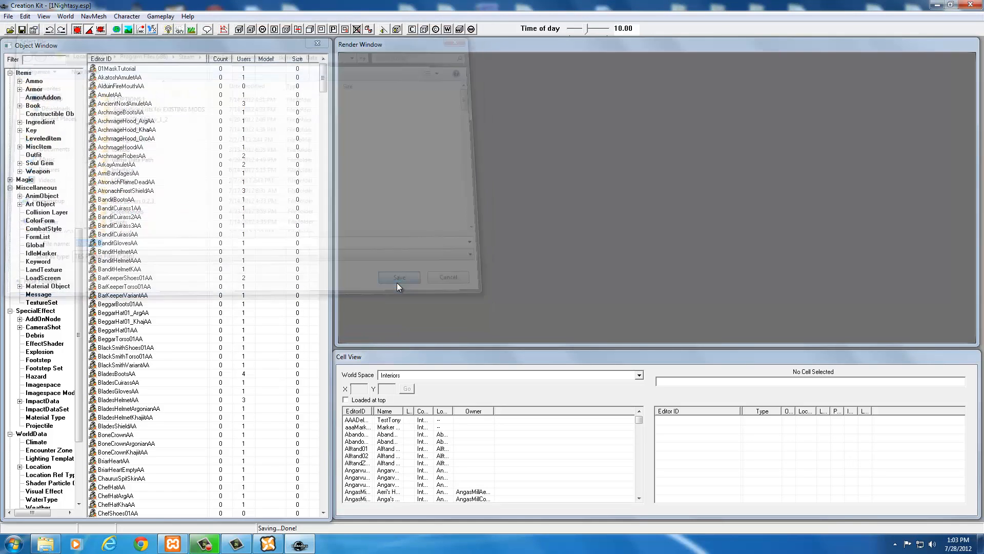
Look through the ArmorAddon entries under Items for a cuirass, checking HideCuirass02AA and HideCuirass01AA
{"action": "left_click", "coordinate": [43, 98]}
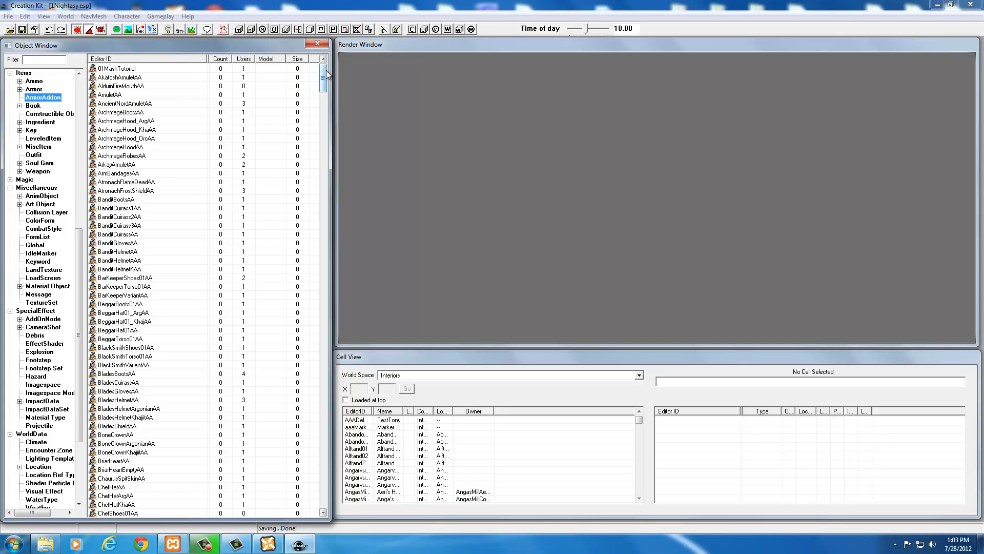
{"action": "left_click_drag", "start_coordinate": [326, 71], "coordinate": [323, 137]}
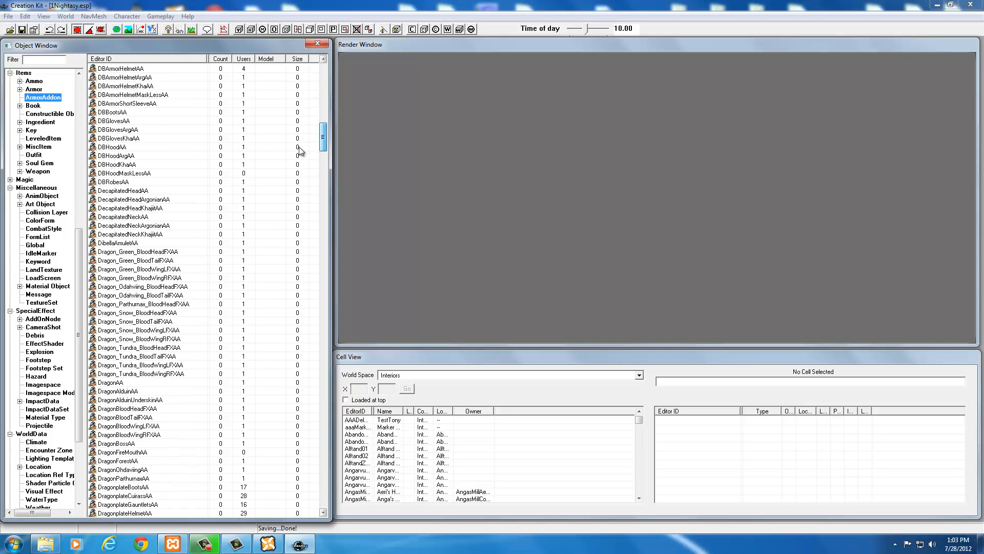
{"action": "left_click", "coordinate": [139, 365]}
{"action": "scroll", "coordinate": [138, 378], "scroll_direction": "down", "scroll_amount": 20}
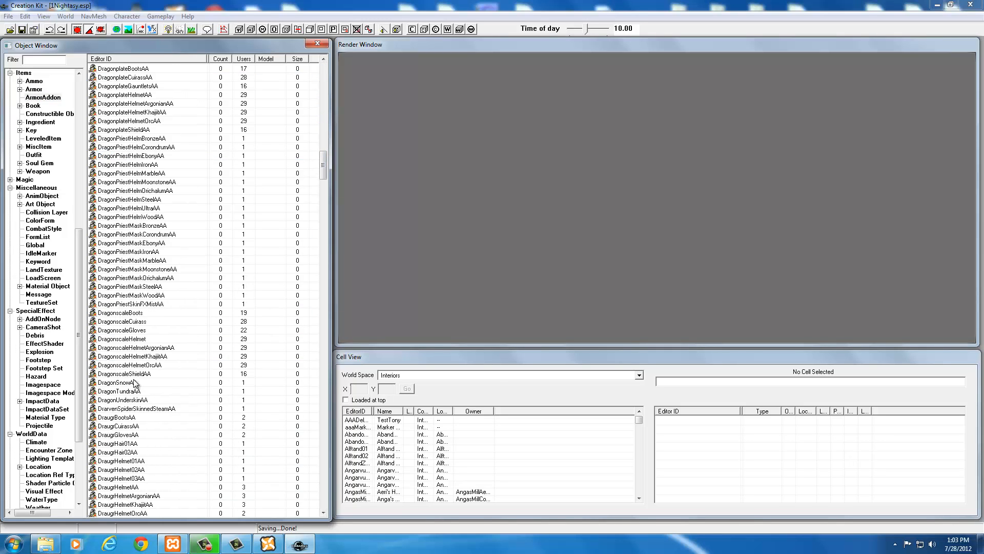
{"action": "scroll", "coordinate": [135, 383], "scroll_direction": "down", "scroll_amount": 20}
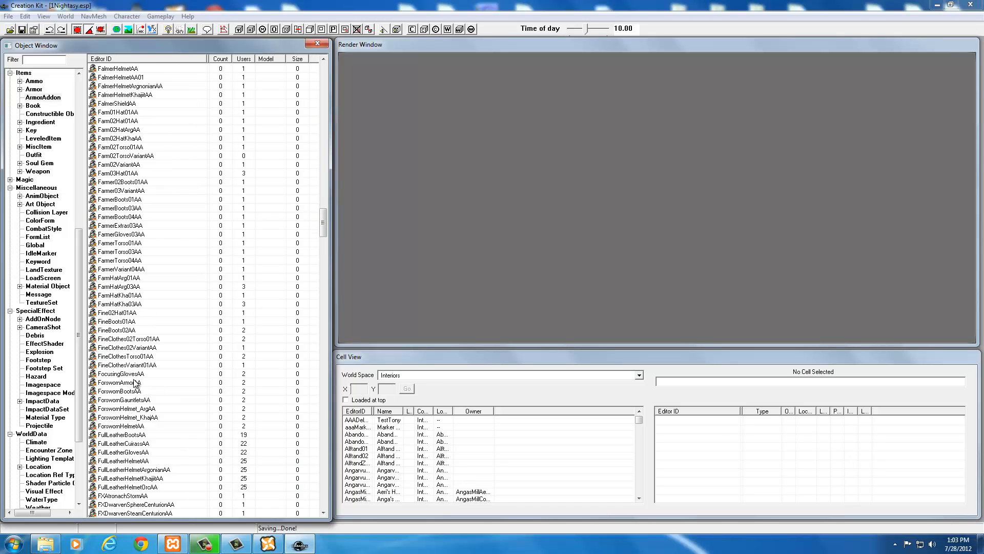
{"action": "scroll", "coordinate": [135, 382], "scroll_direction": "down", "scroll_amount": 6}
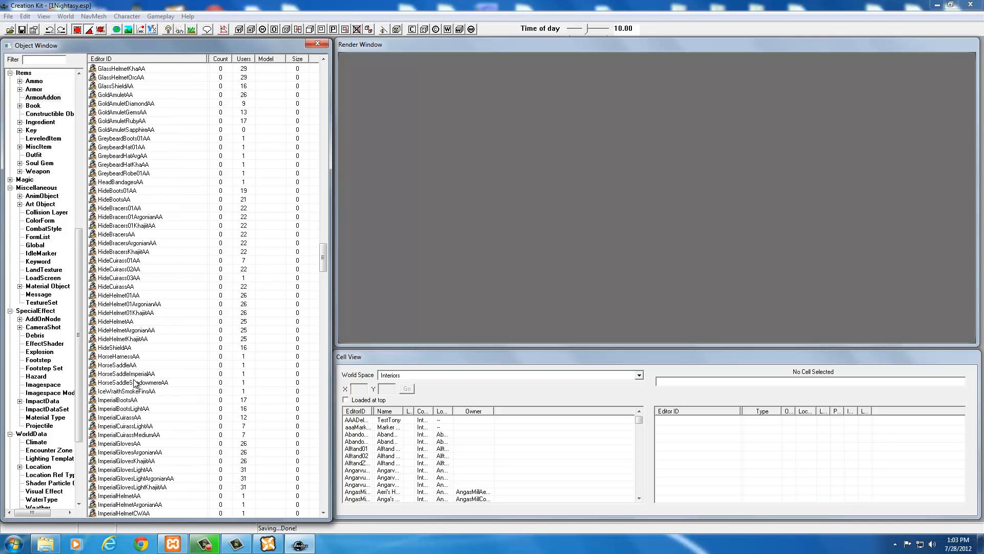
{"action": "left_click", "coordinate": [123, 270]}
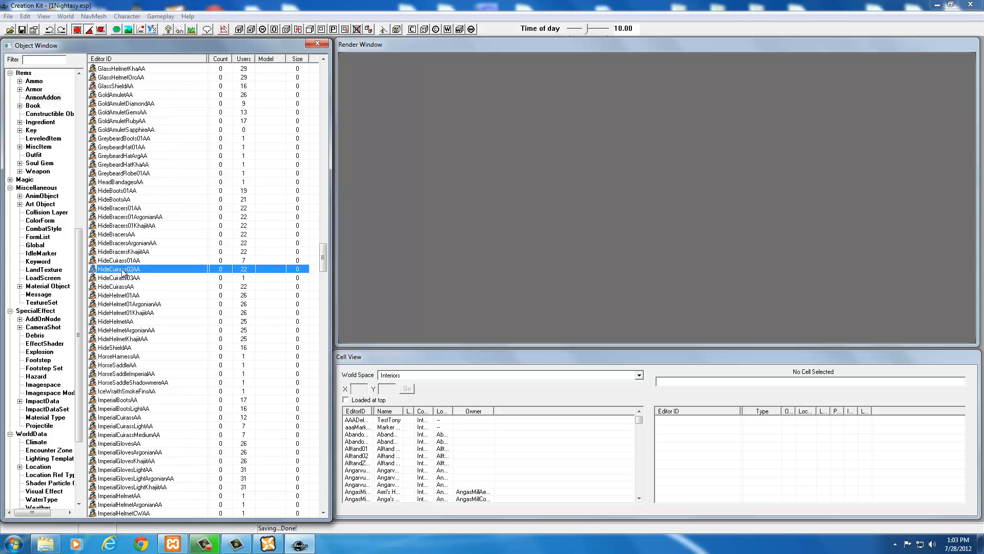
{"action": "left_click", "coordinate": [124, 261]}
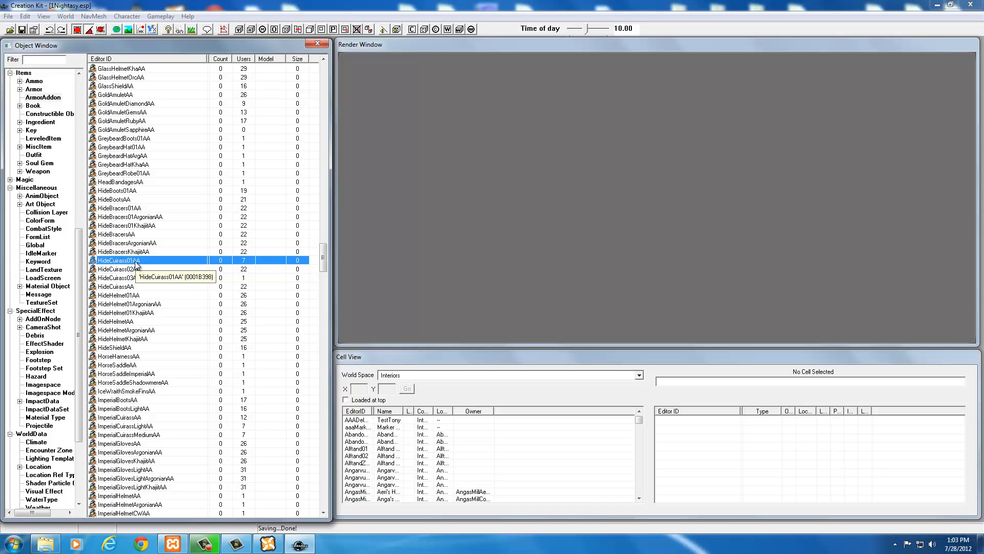
Find the DaedricCuirassAA armor addon in the list and open it for editing
{"action": "scroll", "coordinate": [136, 264], "scroll_direction": "up", "scroll_amount": 20}
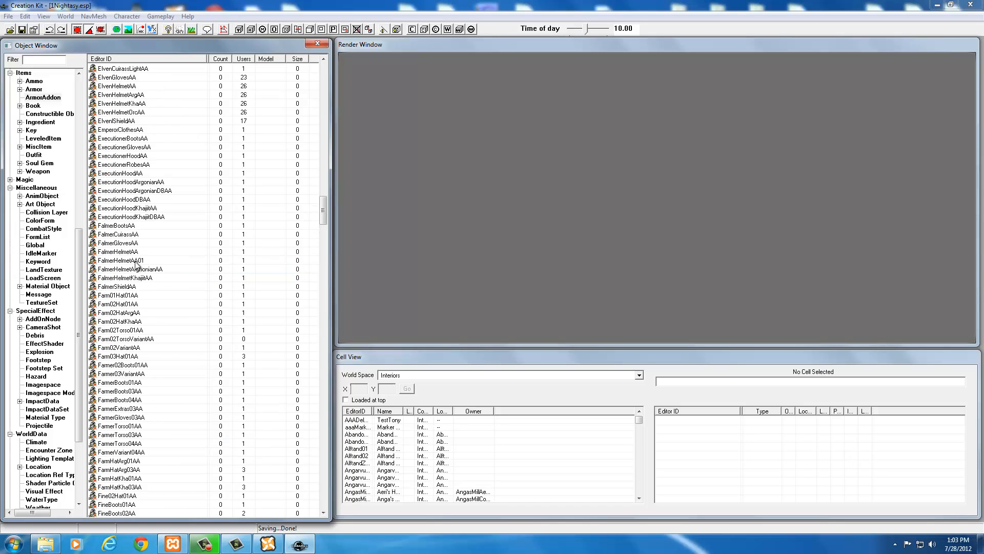
{"action": "scroll", "coordinate": [136, 264], "scroll_direction": "up", "scroll_amount": 12}
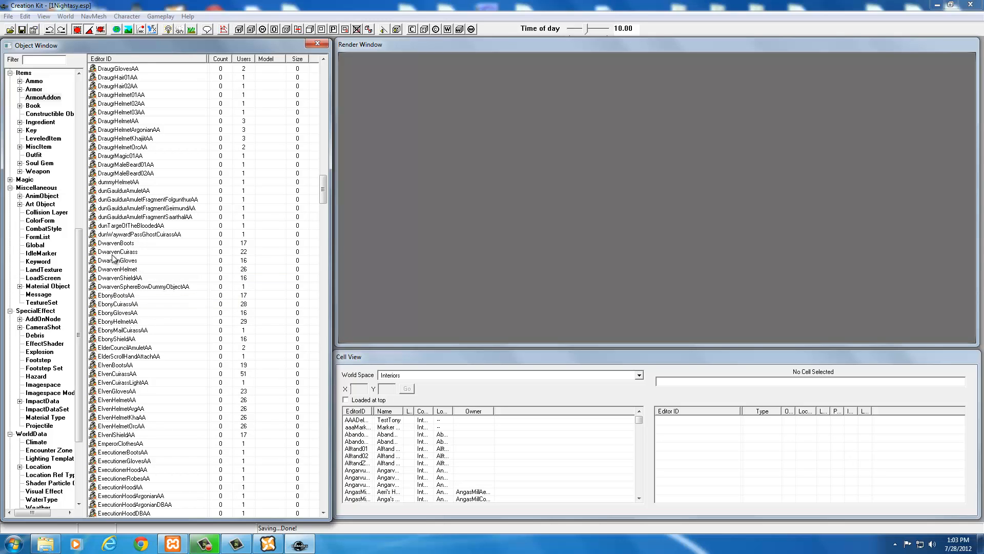
{"action": "scroll", "coordinate": [113, 259], "scroll_direction": "up", "scroll_amount": 2}
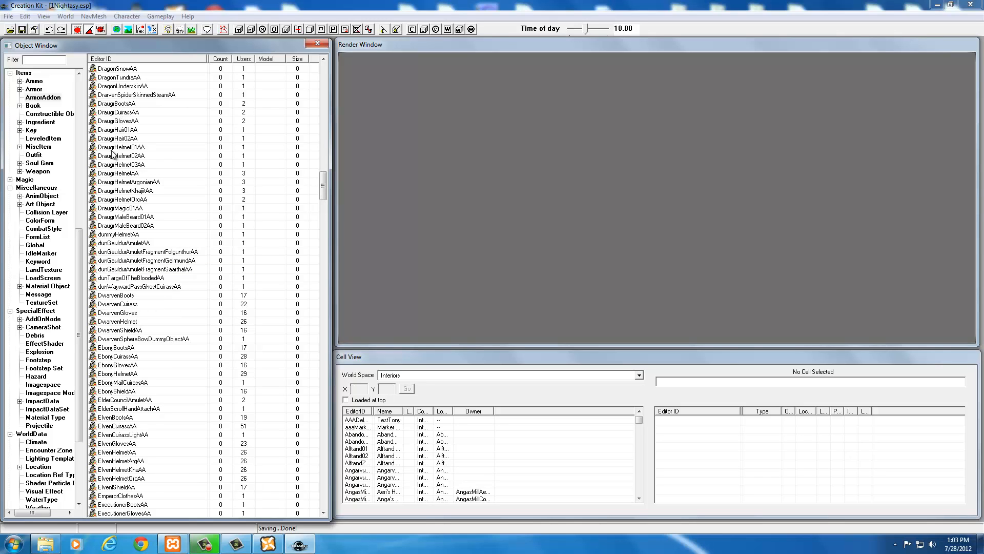
{"action": "scroll", "coordinate": [113, 154], "scroll_direction": "up", "scroll_amount": 20}
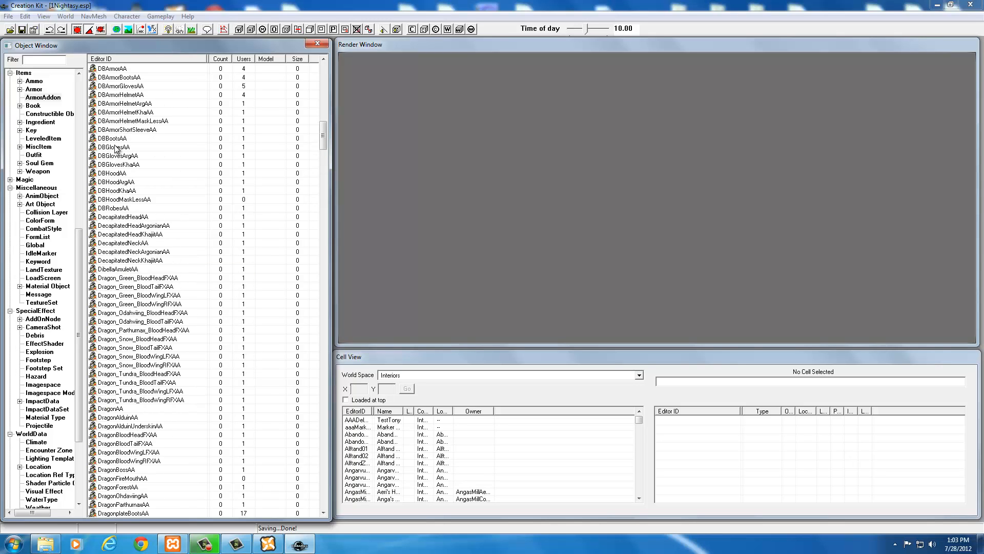
{"action": "scroll", "coordinate": [116, 149], "scroll_direction": "up", "scroll_amount": 6}
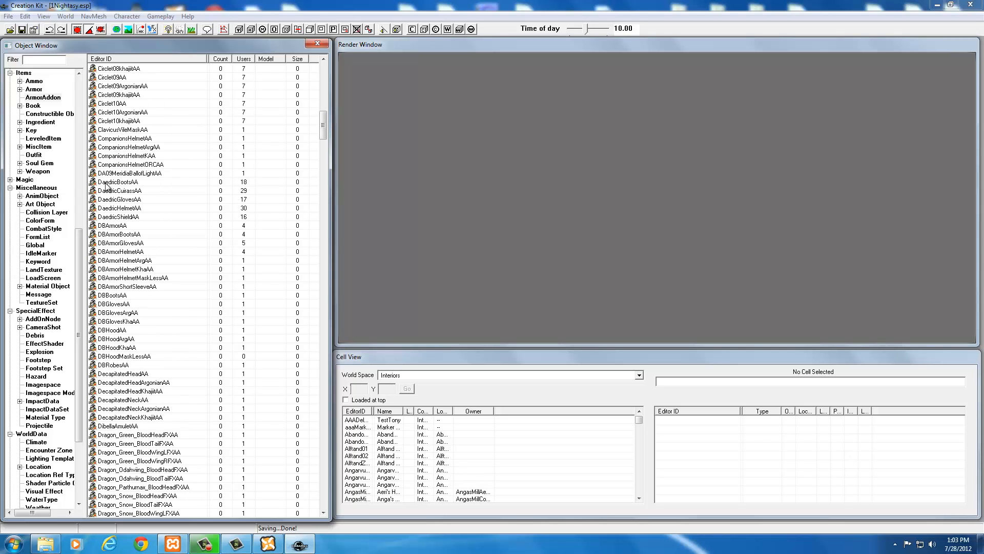
{"action": "left_click", "coordinate": [108, 191]}
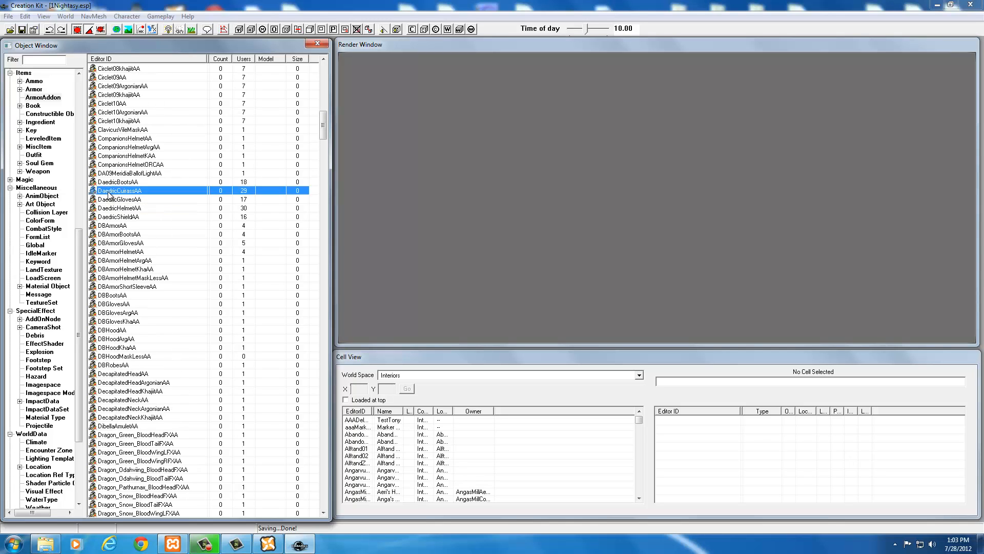
{"action": "double_click", "coordinate": [113, 192]}
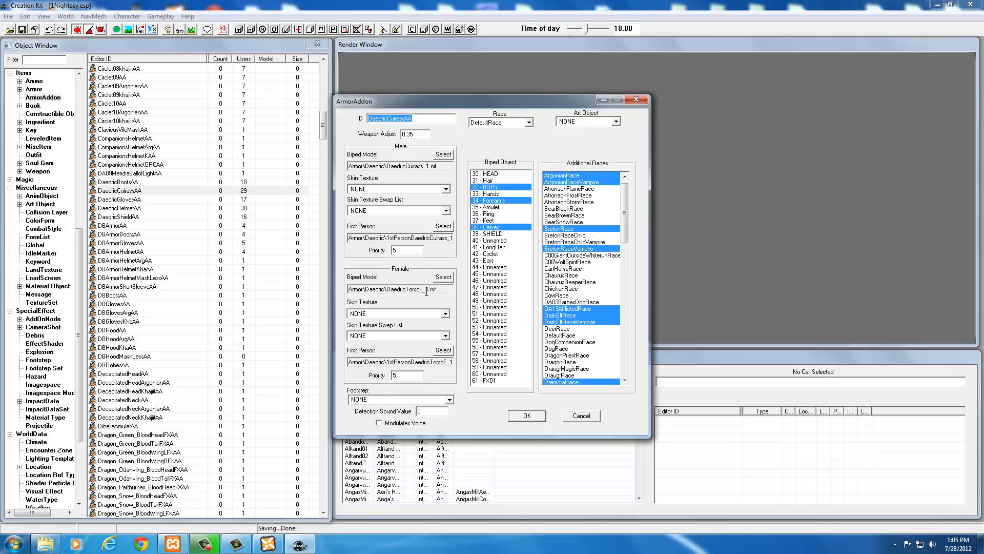
Open the model data of the female Biped Model and accept all missing-texture warnings
{"action": "left_click_drag", "start_coordinate": [433, 288], "coordinate": [354, 290]}
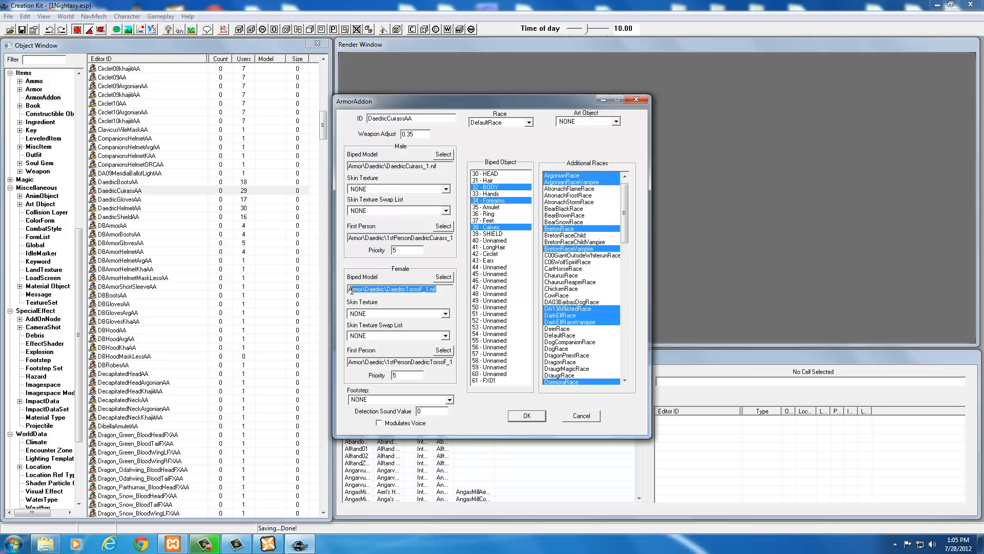
{"action": "left_click", "coordinate": [446, 292]}
{"action": "left_click", "coordinate": [444, 279]}
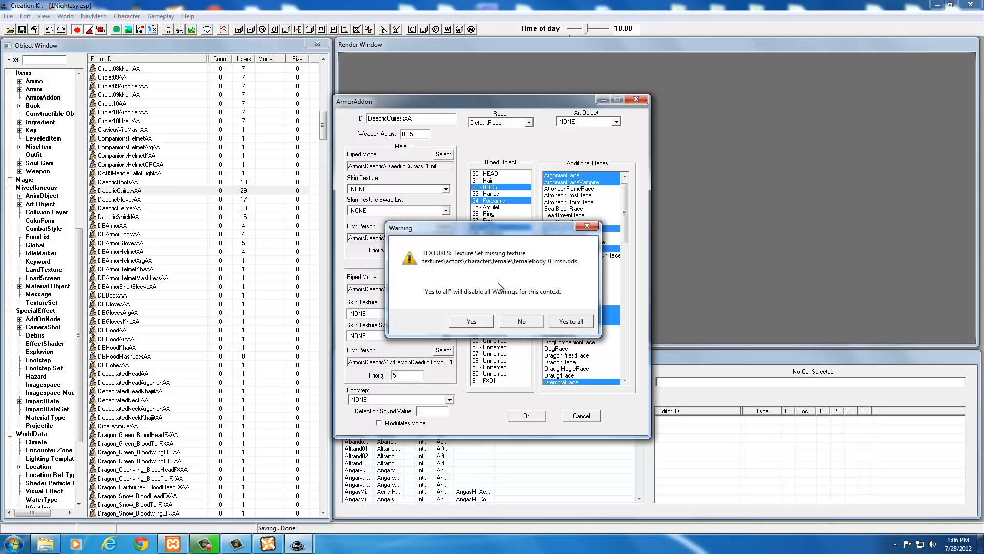
{"action": "left_click", "coordinate": [572, 322]}
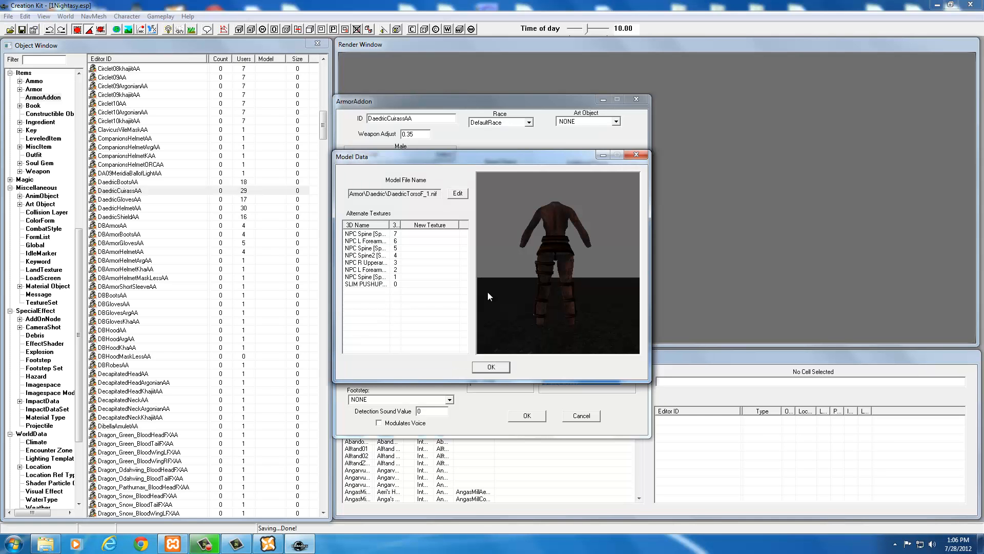
Browse for a replacement female biped model in the meshes\armor\1Nightasy folder of the Skyrim Data directory
{"action": "left_click", "coordinate": [456, 195]}
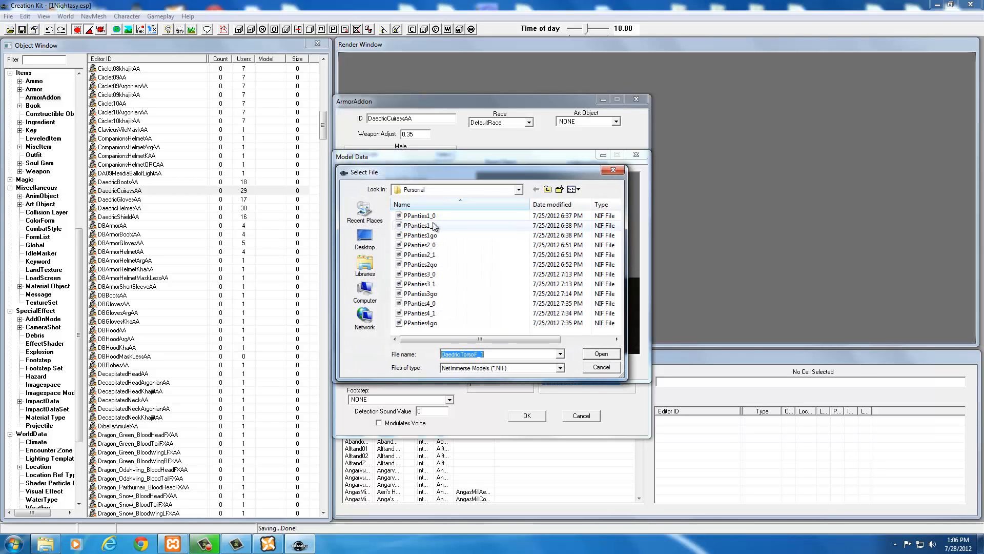
{"action": "left_click", "coordinate": [364, 239]}
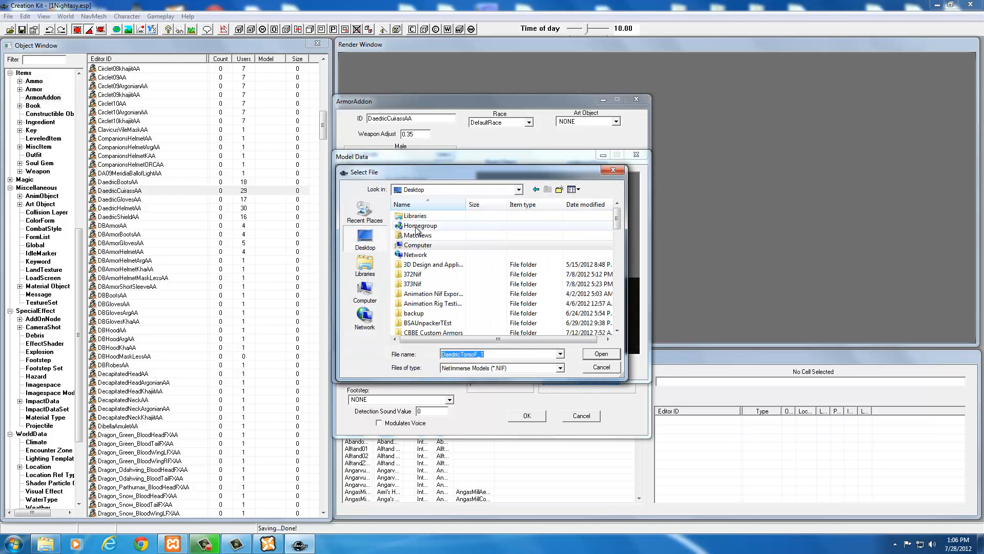
{"action": "left_click", "coordinate": [420, 245]}
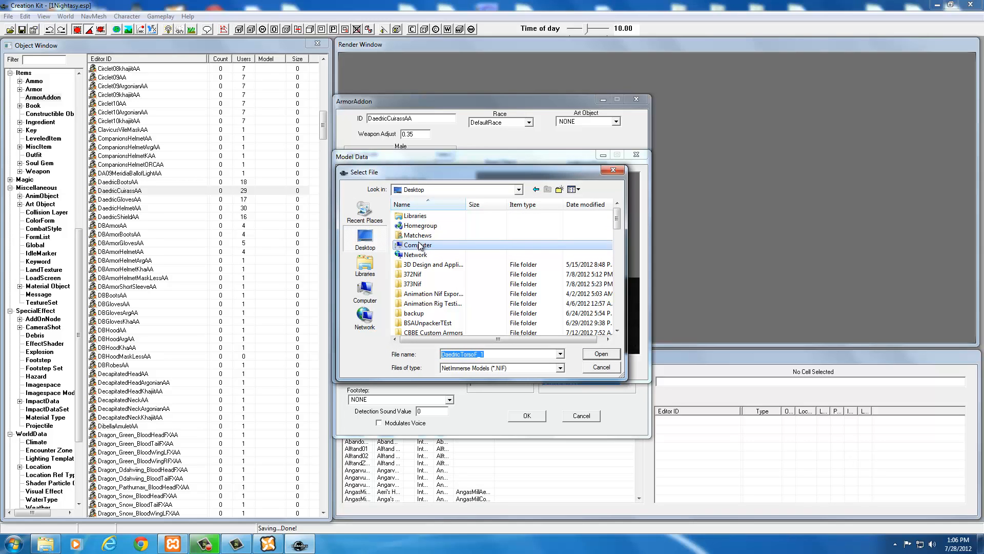
{"action": "scroll", "coordinate": [426, 311], "scroll_direction": "down", "scroll_amount": 7}
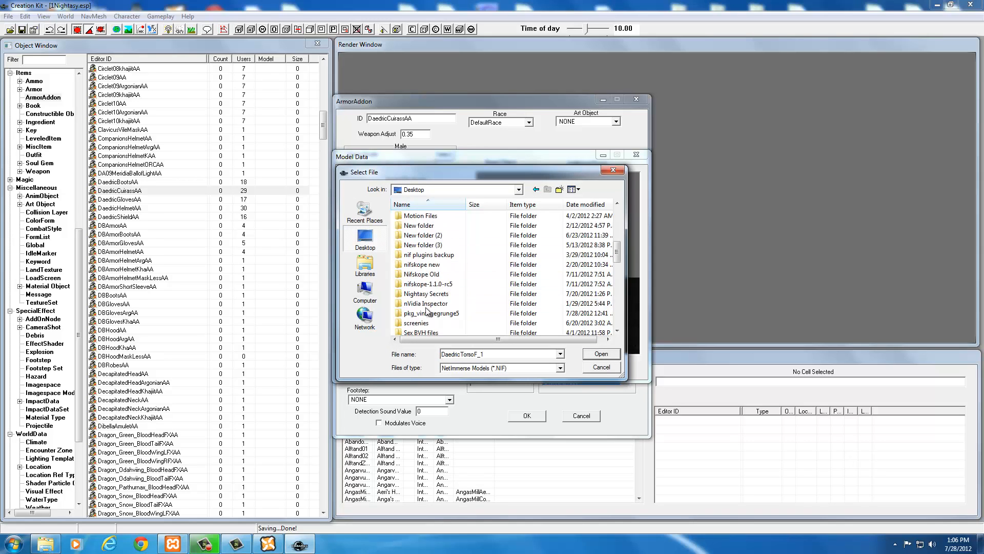
{"action": "scroll", "coordinate": [427, 307], "scroll_direction": "down", "scroll_amount": 8}
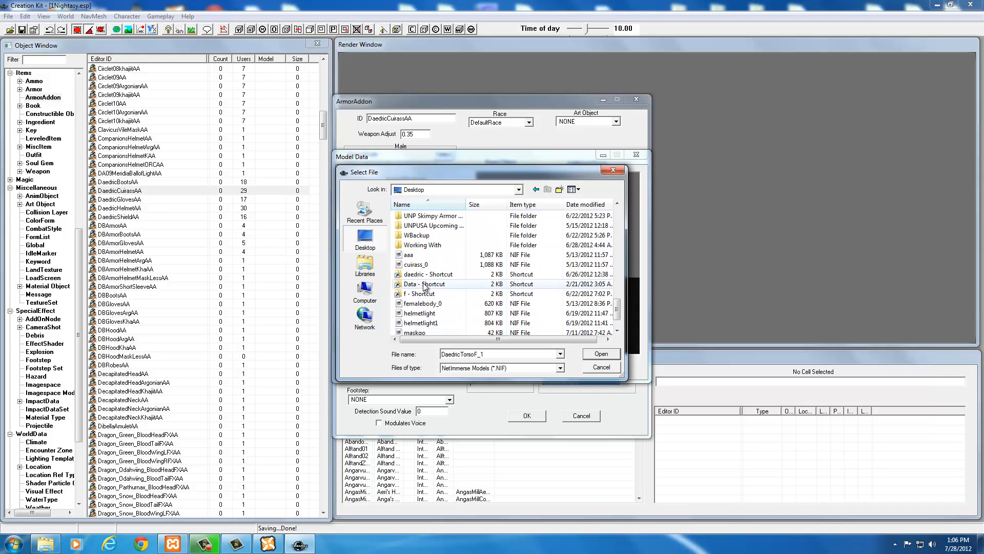
{"action": "double_click", "coordinate": [424, 285]}
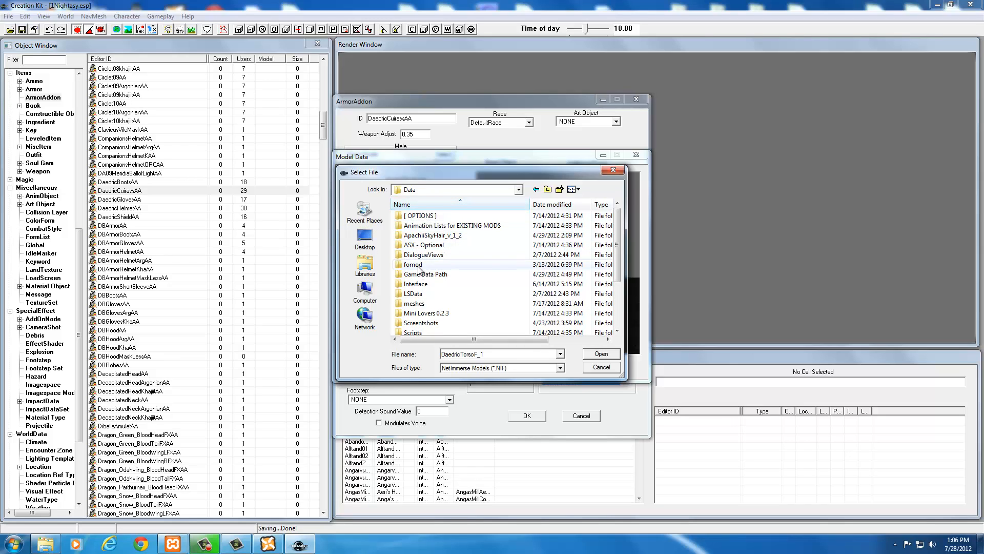
{"action": "double_click", "coordinate": [414, 303]}
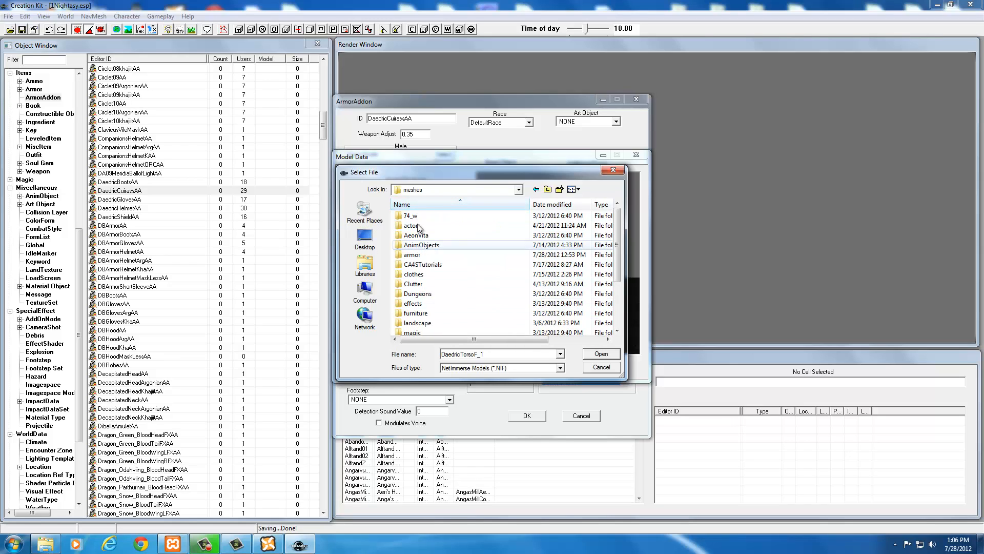
{"action": "double_click", "coordinate": [413, 255]}
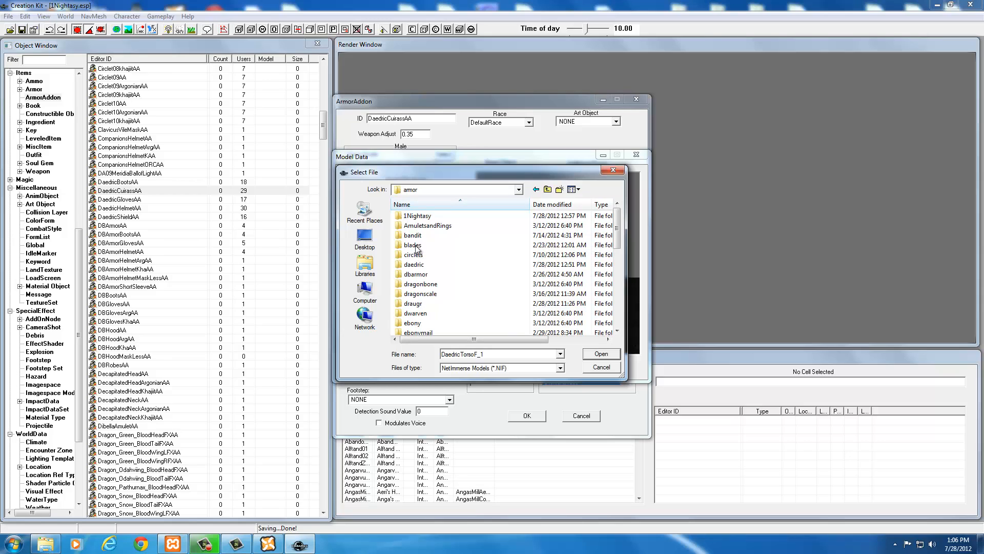
{"action": "scroll", "coordinate": [418, 276], "scroll_direction": "down", "scroll_amount": 4}
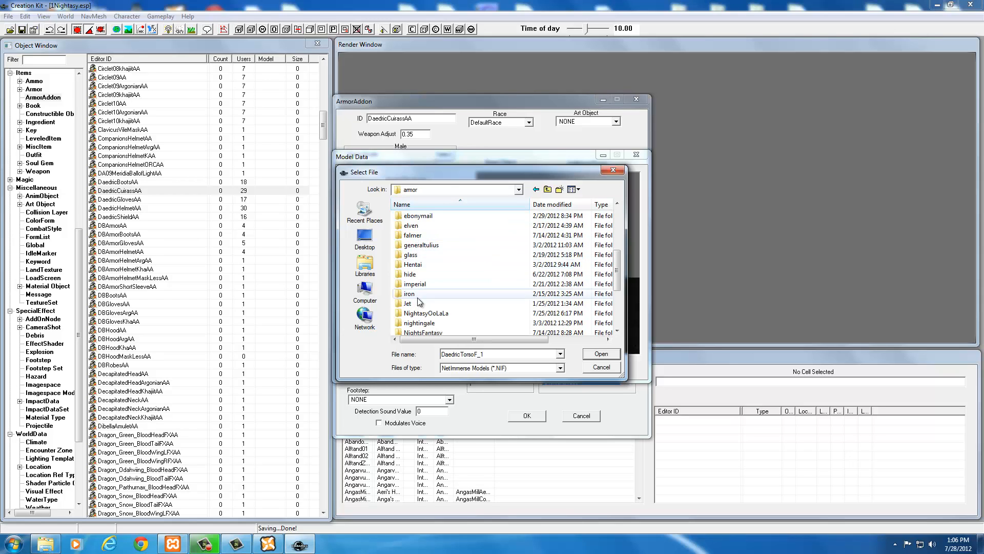
{"action": "scroll", "coordinate": [420, 302], "scroll_direction": "down", "scroll_amount": 1}
{"action": "scroll", "coordinate": [419, 303], "scroll_direction": "up", "scroll_amount": 5}
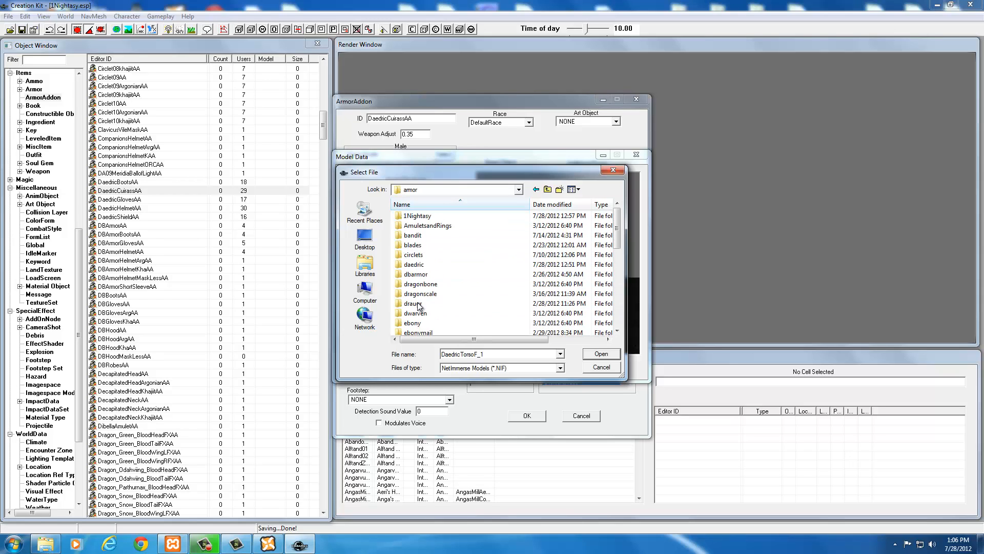
{"action": "double_click", "coordinate": [416, 216]}
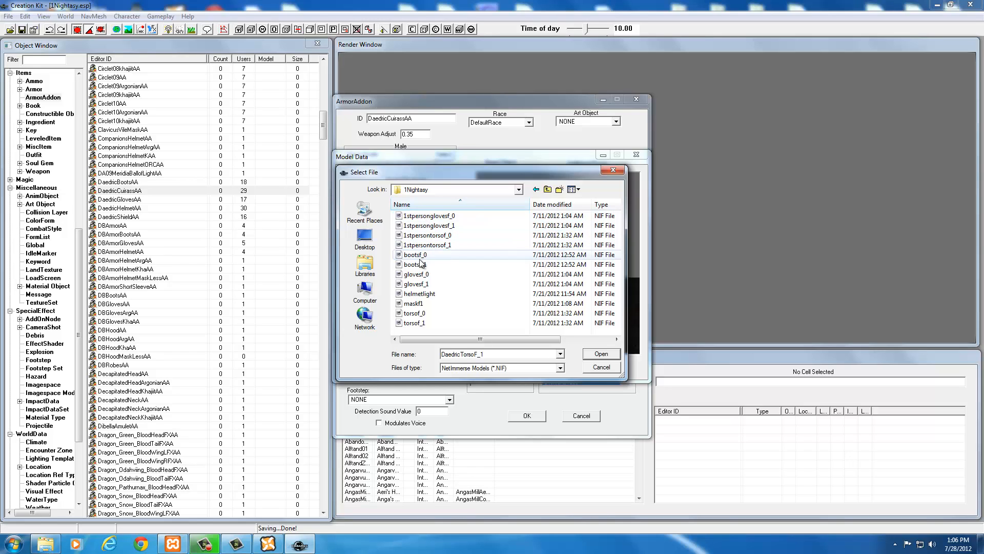
Set the female Biped Model file to torsof_1, inspect it in the preview and accept the model data
{"action": "left_click", "coordinate": [415, 314]}
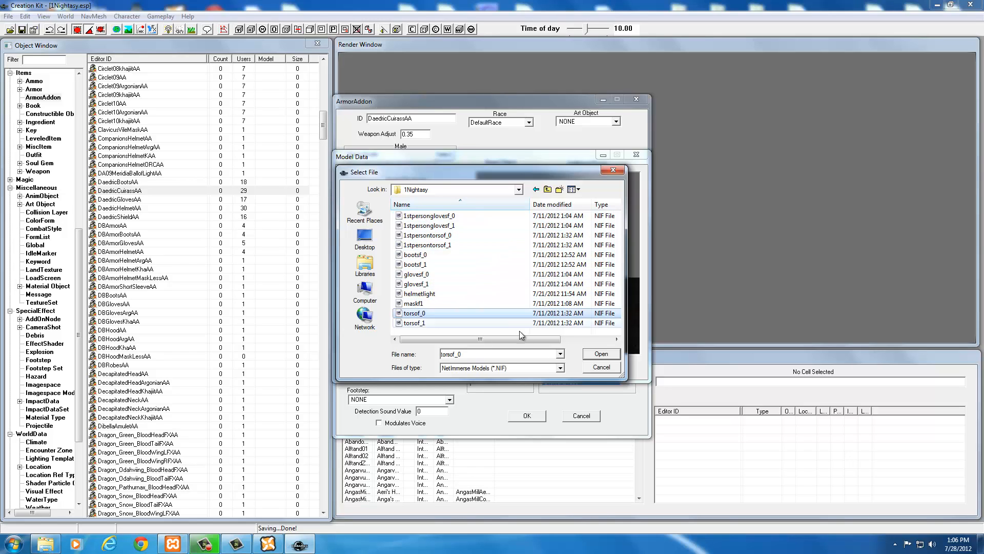
{"action": "left_click", "coordinate": [412, 323]}
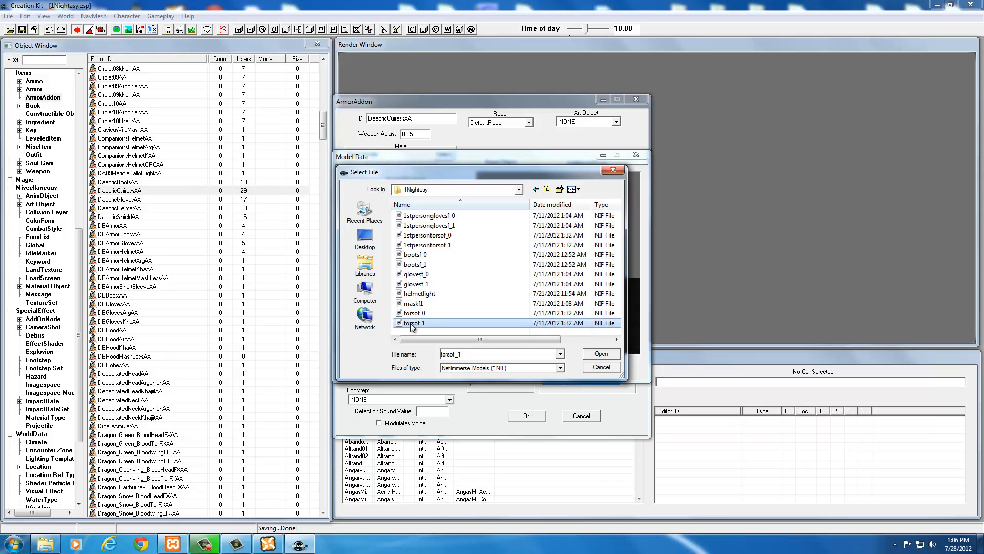
{"action": "left_click", "coordinate": [596, 353]}
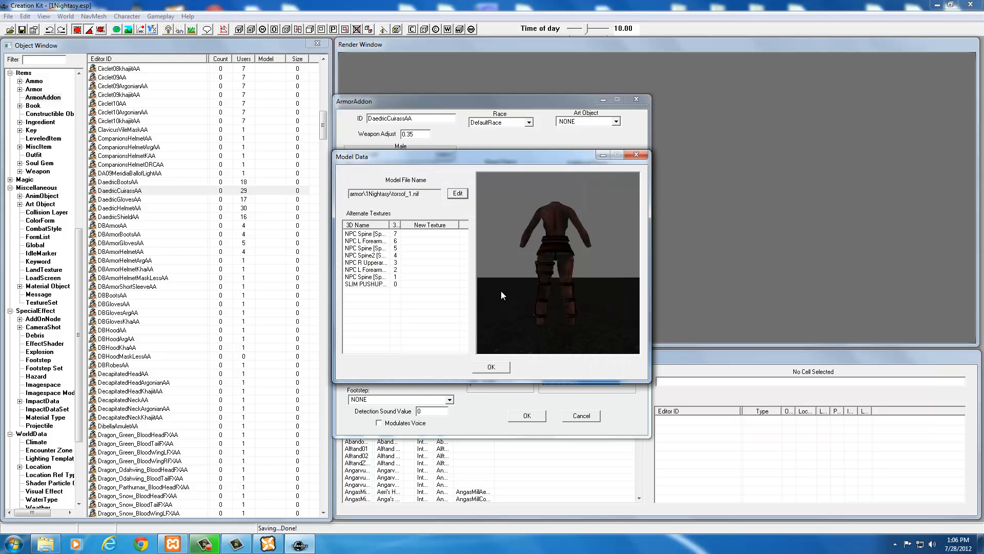
{"action": "left_click_drag", "start_coordinate": [509, 292], "coordinate": [573, 316]}
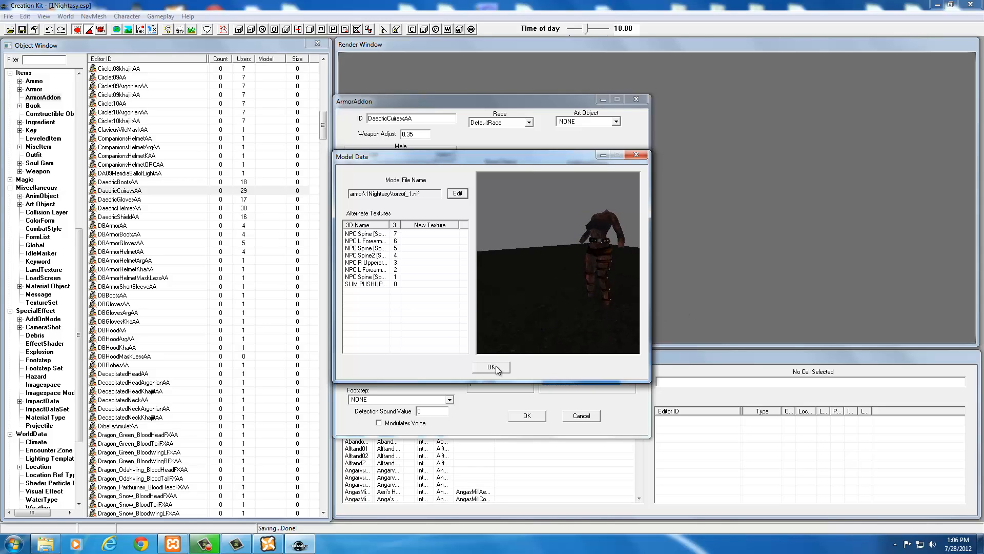
{"action": "mouse_move", "coordinate": [565, 269]}
{"action": "left_mouse_down"}
{"action": "mouse_move", "coordinate": [555, 281]}
{"action": "mouse_move", "coordinate": [578, 259]}
{"action": "left_mouse_up"}
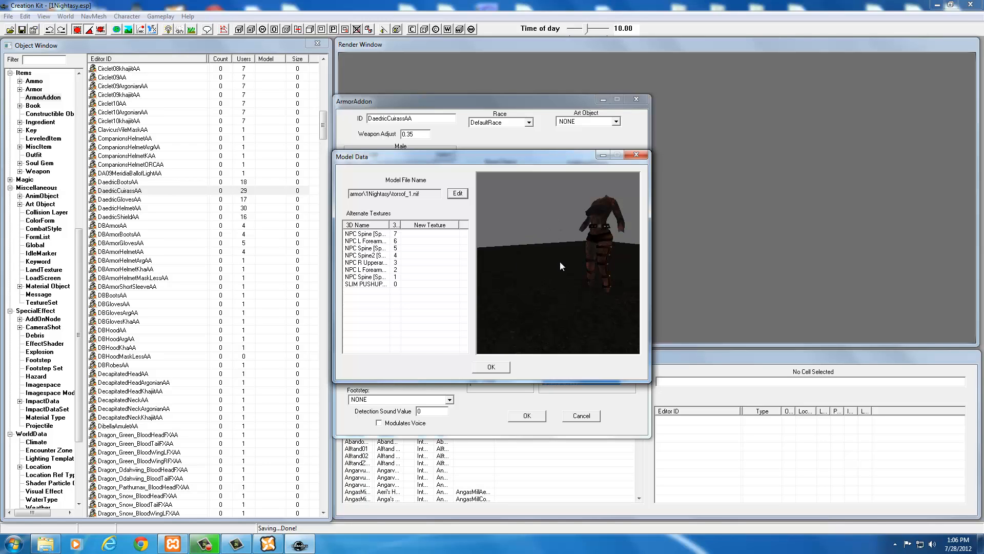
{"action": "left_click", "coordinate": [490, 363]}
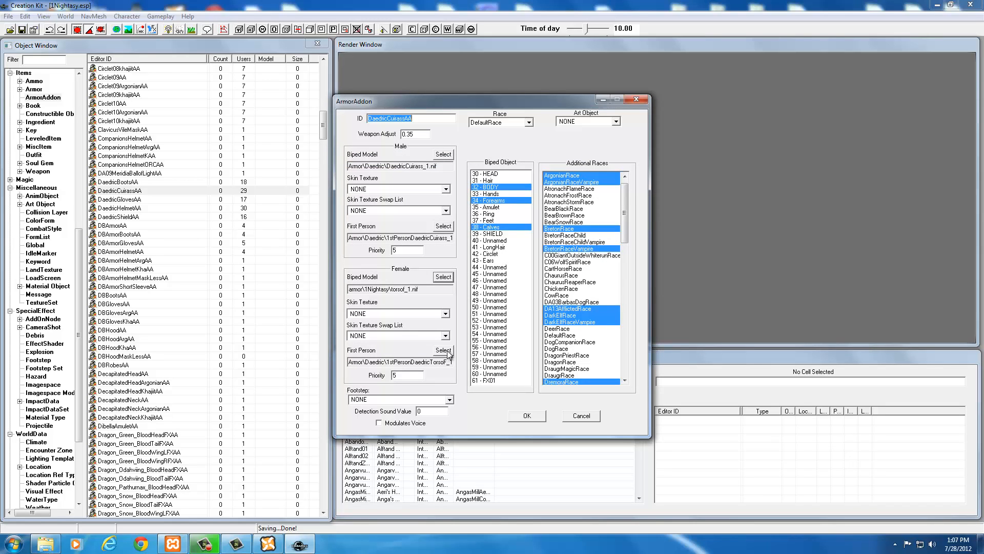
Set the female First Person model to 1stpersontorsof_1 from the meshes\armor\1Nightasy folder and accept the model data
{"action": "left_click_drag", "start_coordinate": [436, 361], "coordinate": [449, 373]}
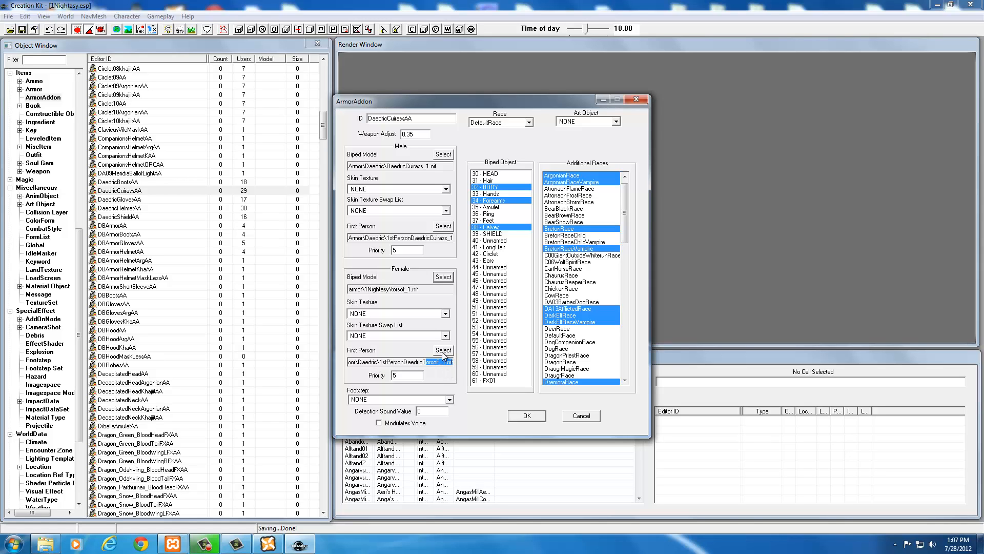
{"action": "left_click", "coordinate": [442, 352]}
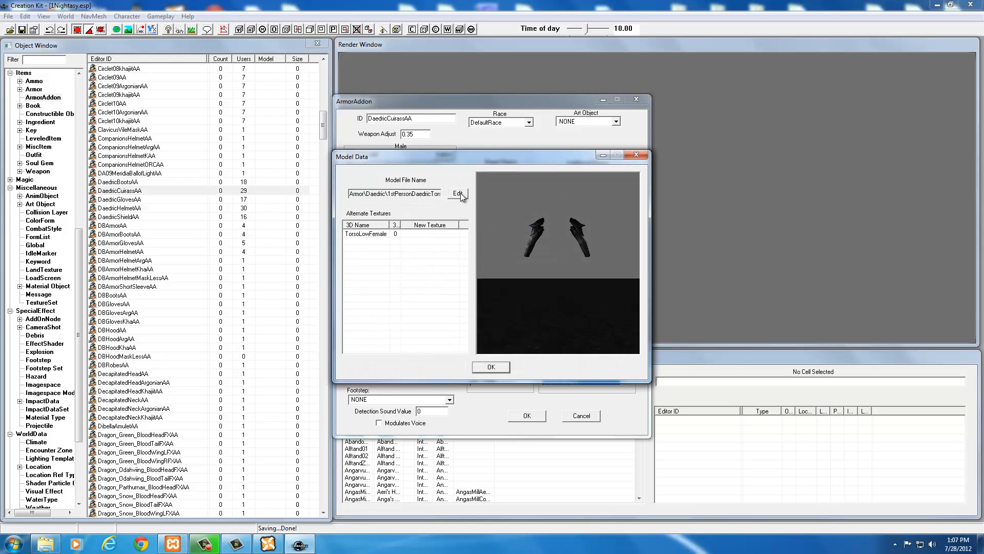
{"action": "left_click", "coordinate": [459, 193]}
{"action": "double_click", "coordinate": [519, 190]}
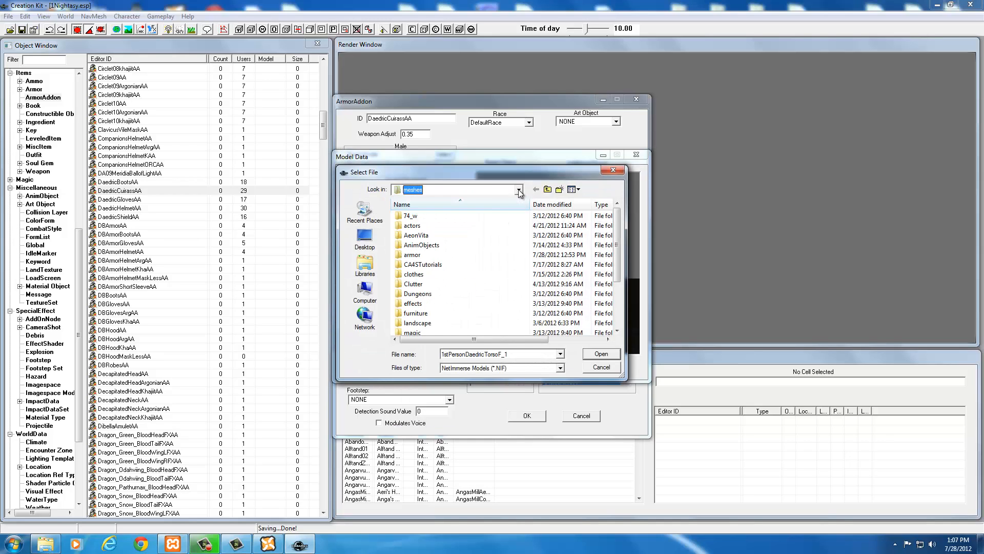
{"action": "left_click", "coordinate": [419, 245]}
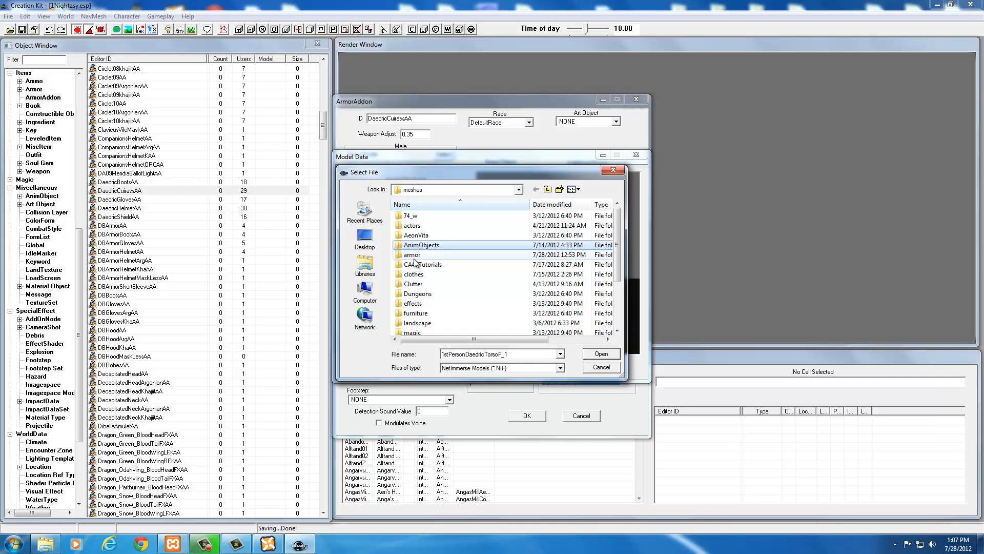
{"action": "double_click", "coordinate": [413, 256]}
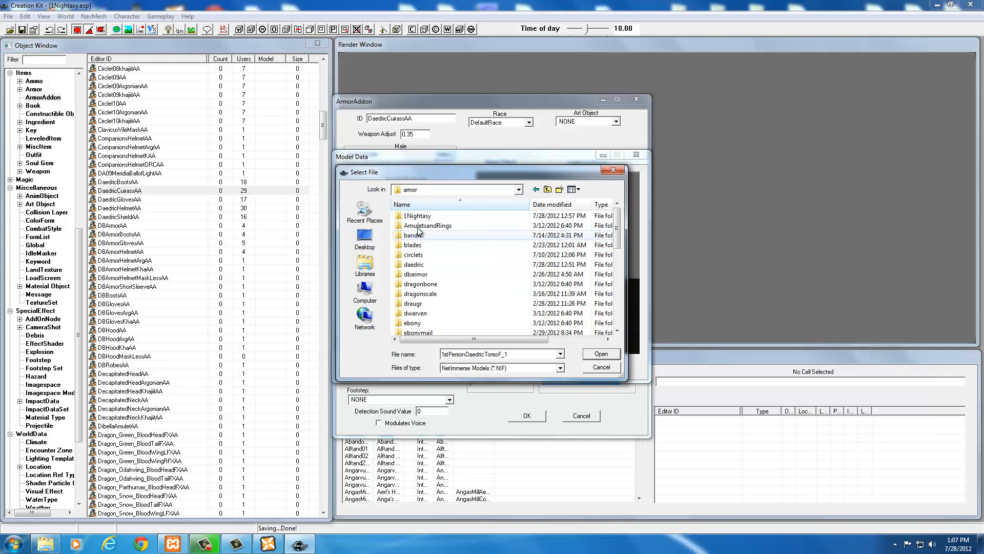
{"action": "double_click", "coordinate": [417, 216]}
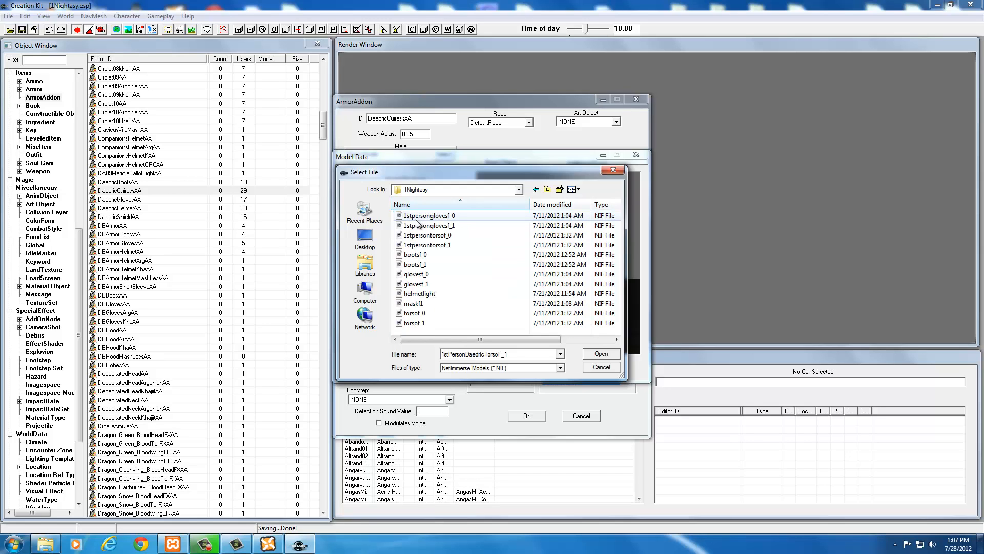
{"action": "left_click", "coordinate": [418, 246]}
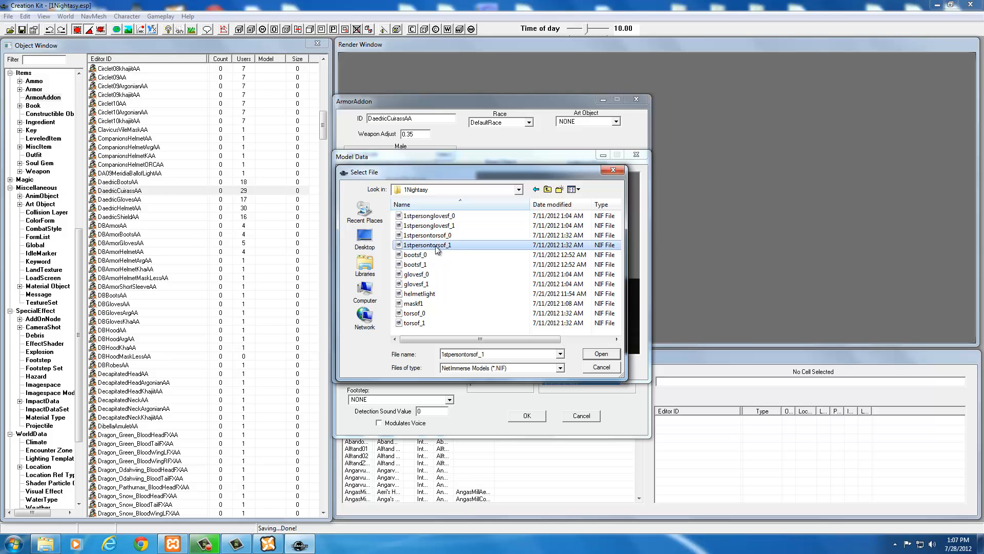
{"action": "left_click", "coordinate": [601, 353]}
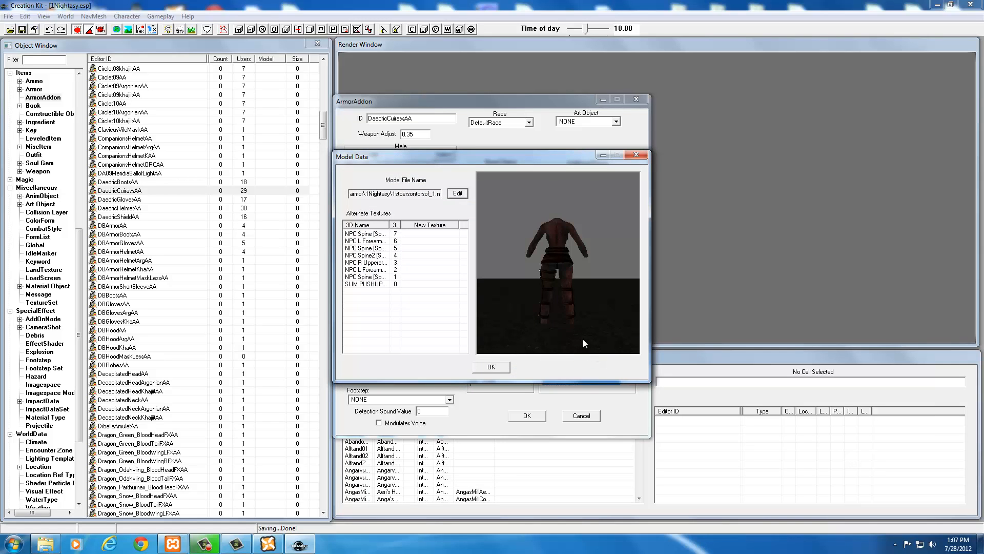
{"action": "left_click", "coordinate": [492, 367]}
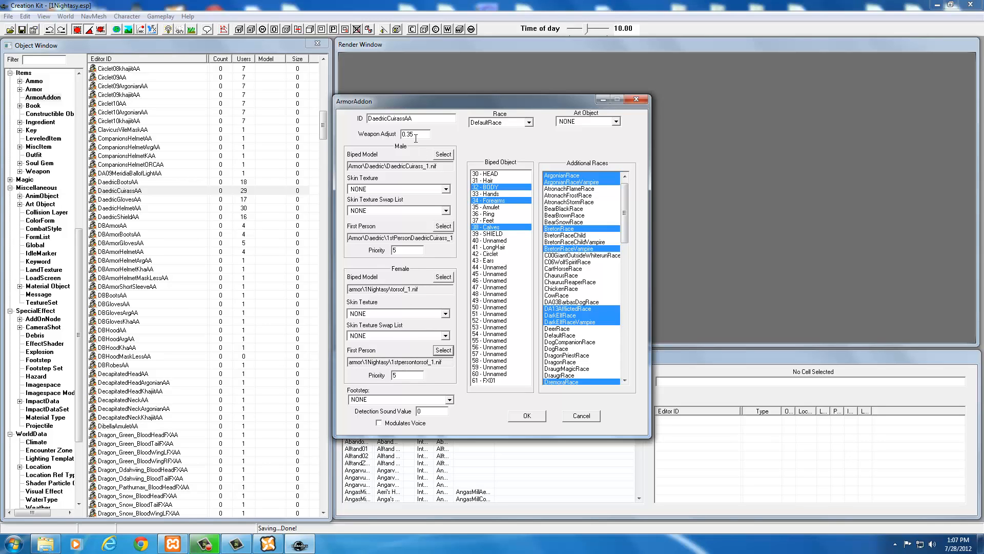
Change the armor addon's ID to 01NightasyTorsoAA and save it as a new form
{"action": "left_click_drag", "start_coordinate": [413, 119], "coordinate": [366, 120]}
{"action": "left_click", "coordinate": [397, 118]}
{"action": "left_click_drag", "start_coordinate": [406, 119], "coordinate": [366, 119]}
{"action": "type", "text": "01"}
{"action": "type", "text": "NightasyTorso"}
{"action": "left_click", "coordinate": [527, 416]}
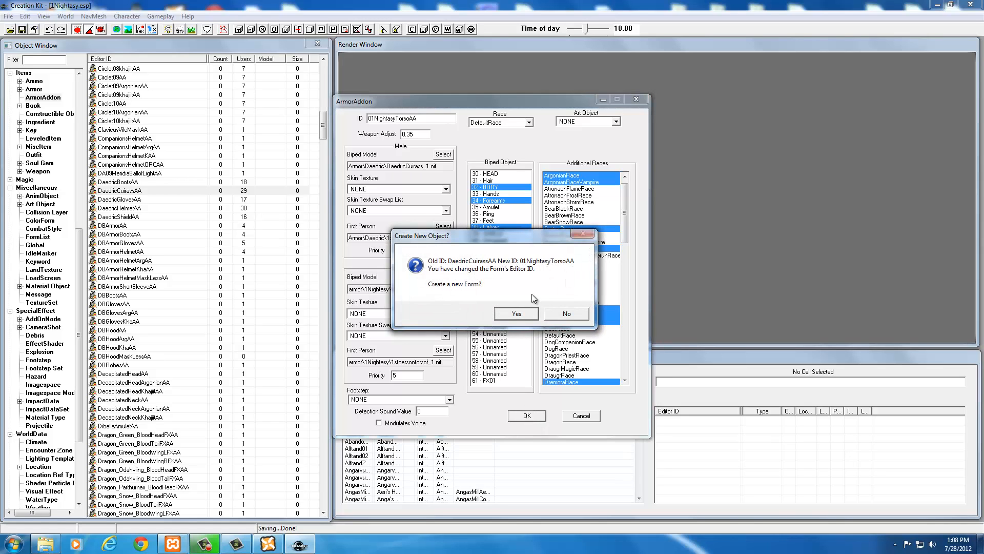
{"action": "left_click", "coordinate": [516, 313]}
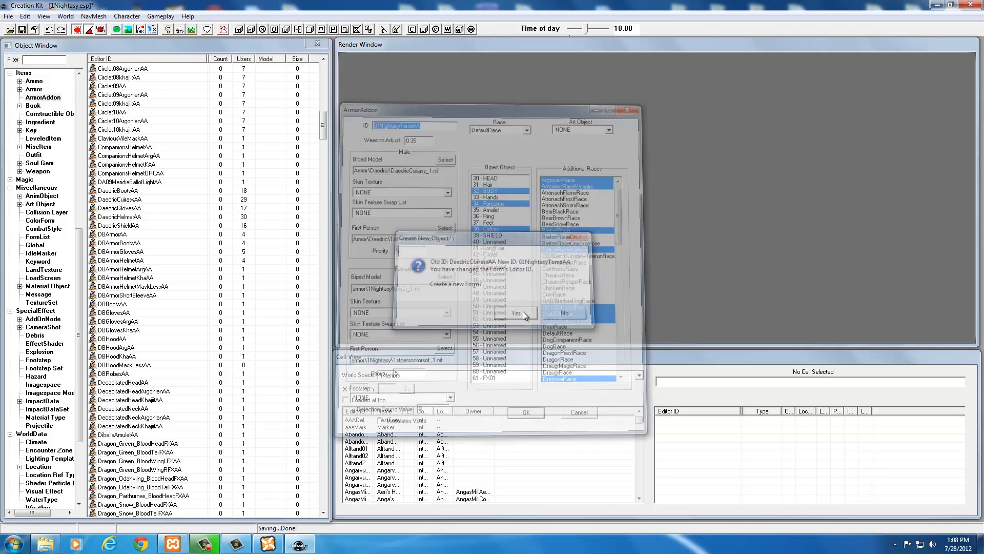
Locate the new 01NightasyTorsoAA entry in the ArmorAddon list
{"action": "left_click_drag", "start_coordinate": [325, 127], "coordinate": [325, 78]}
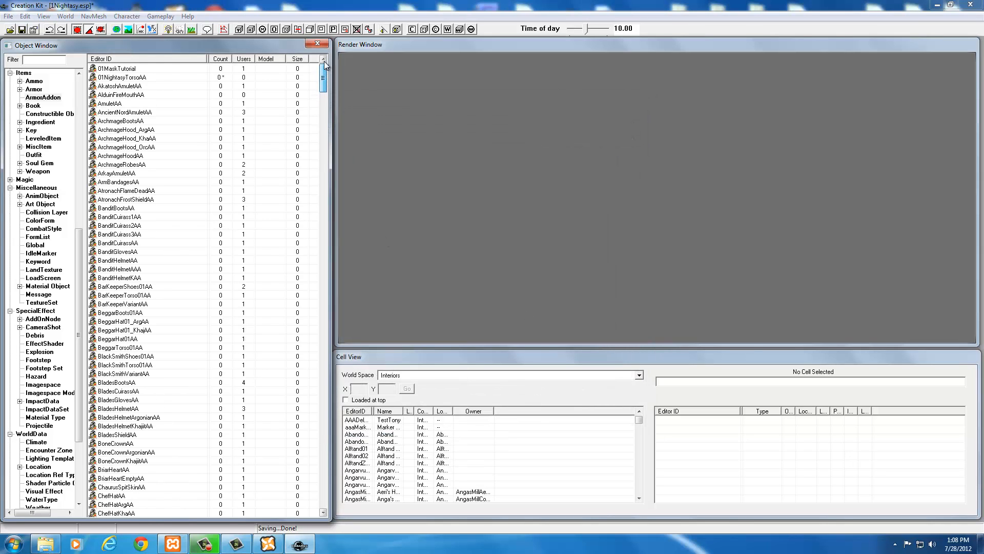
{"action": "left_click", "coordinate": [113, 78]}
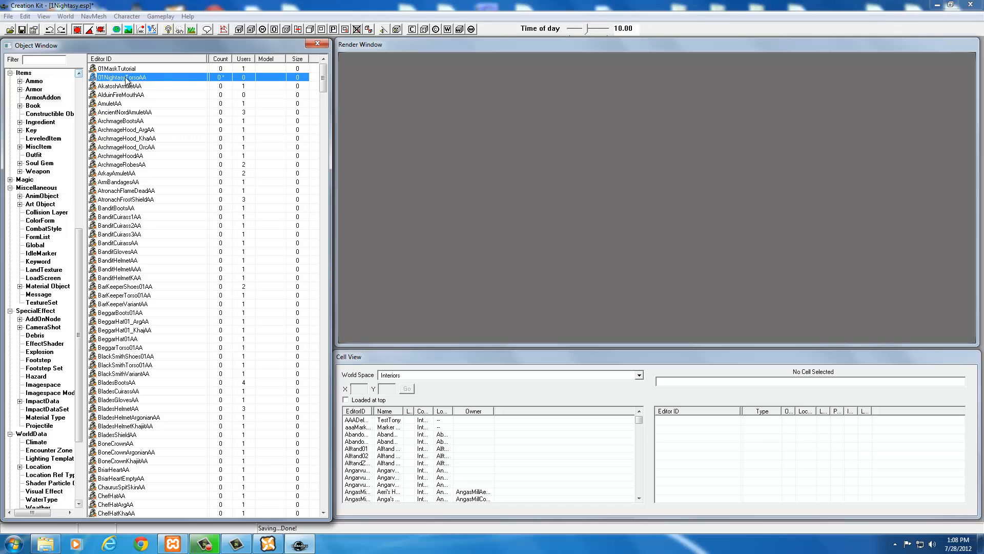
{"action": "left_click", "coordinate": [40, 89]}
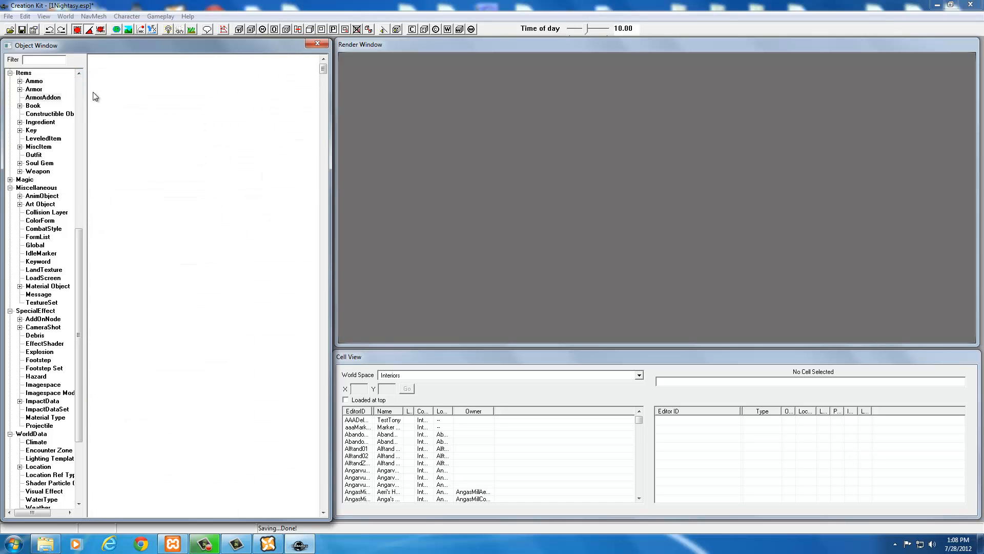
{"action": "left_click", "coordinate": [42, 98]}
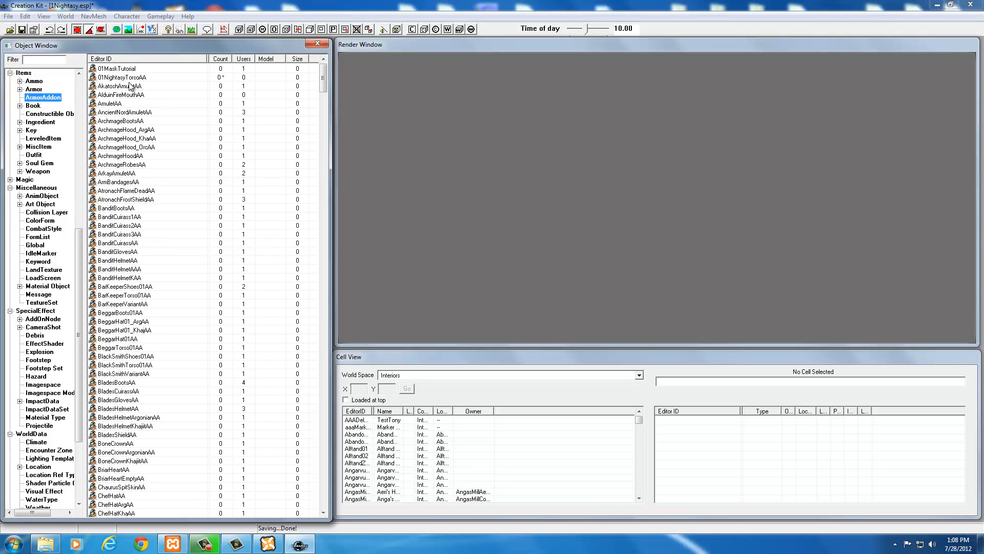